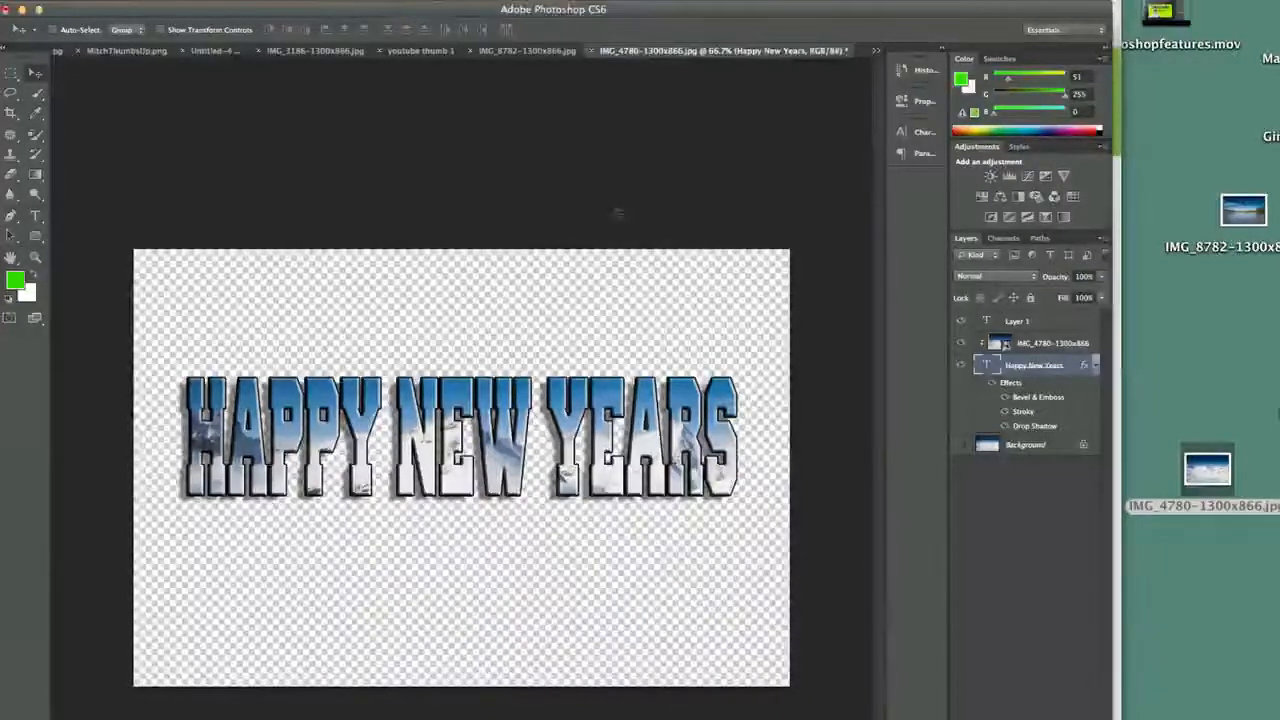
- Review the lake photo and the finished HAPPY NEW YEARS example, comparing the text effect with its background layer shown and hidden
click(519, 53)
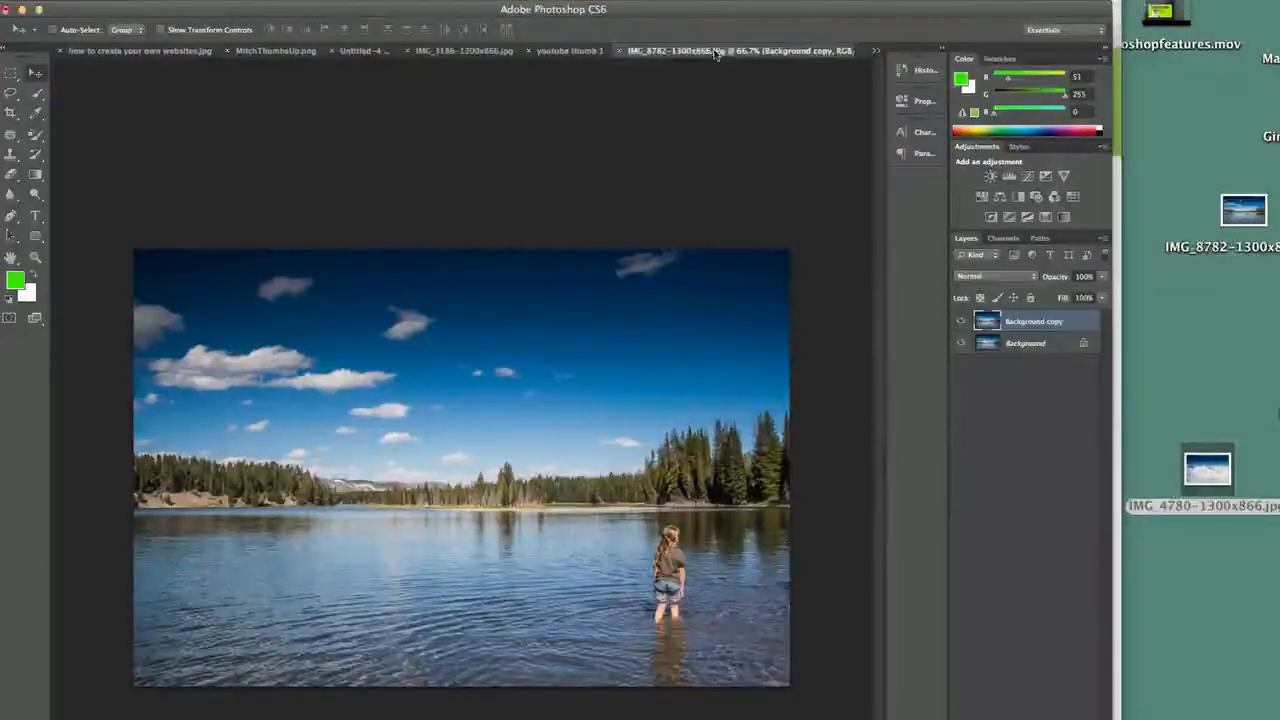
click(876, 51)
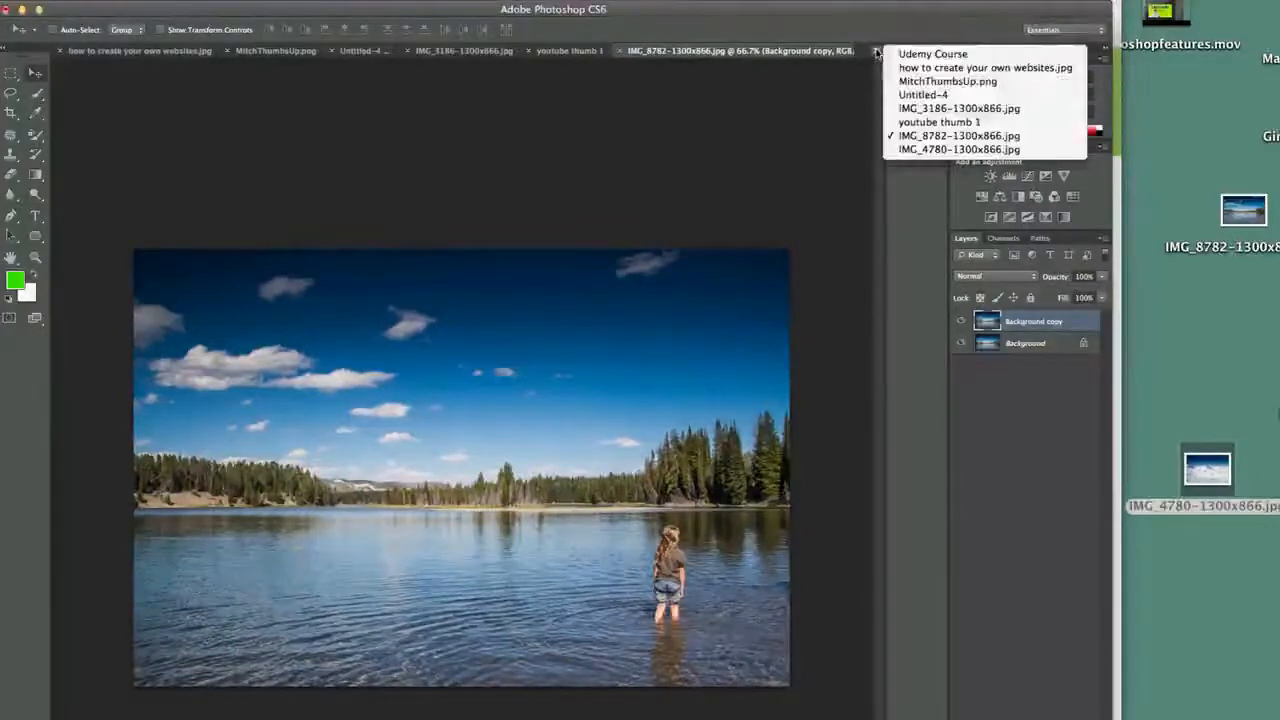
click(941, 153)
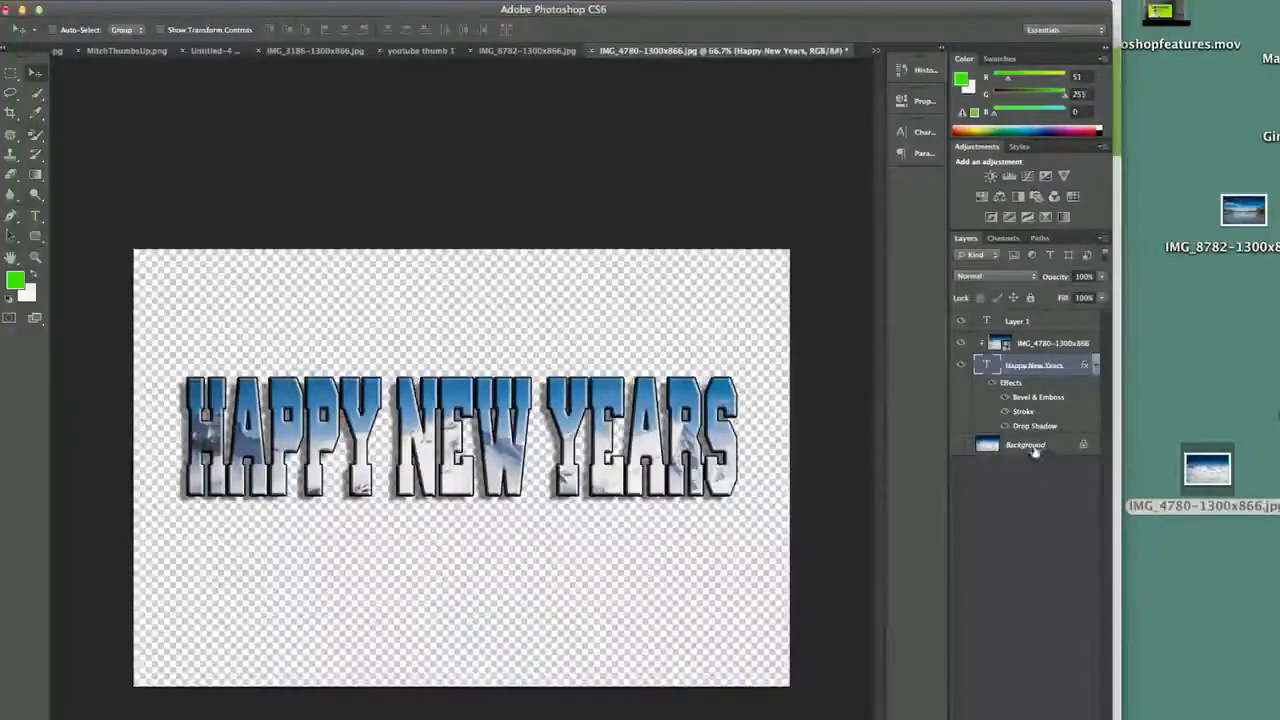
click(962, 445)
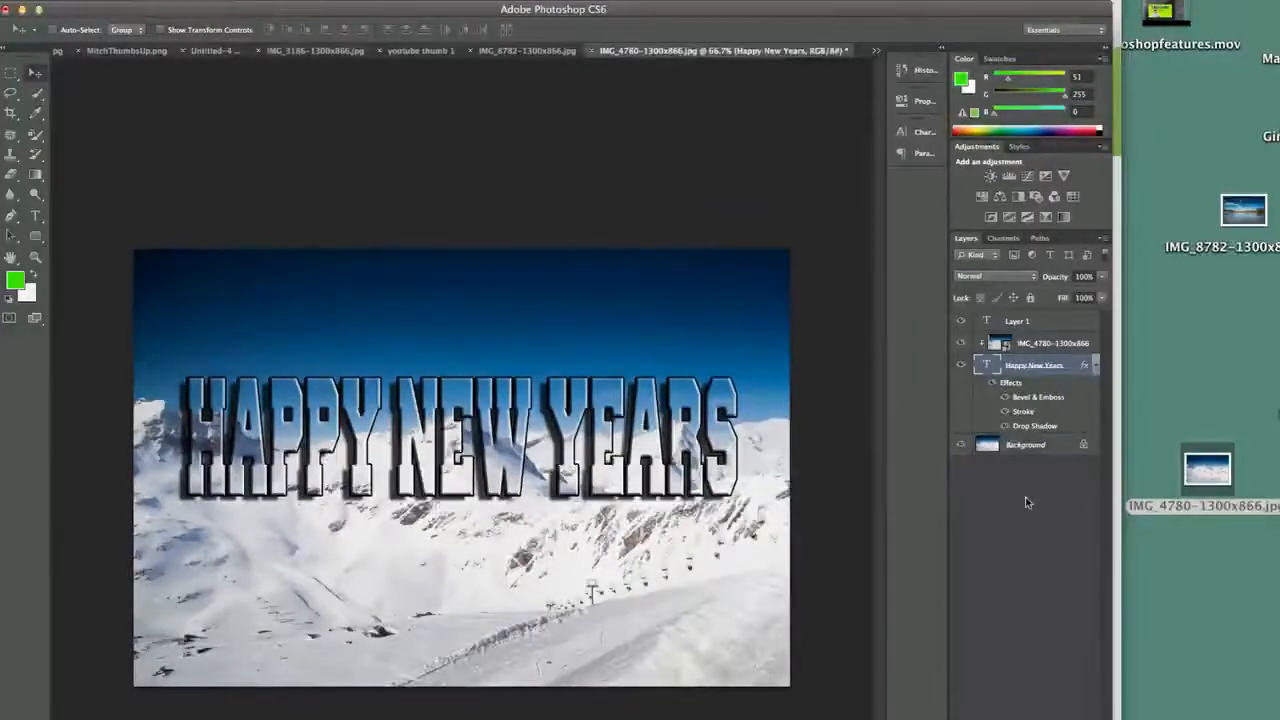
click(961, 445)
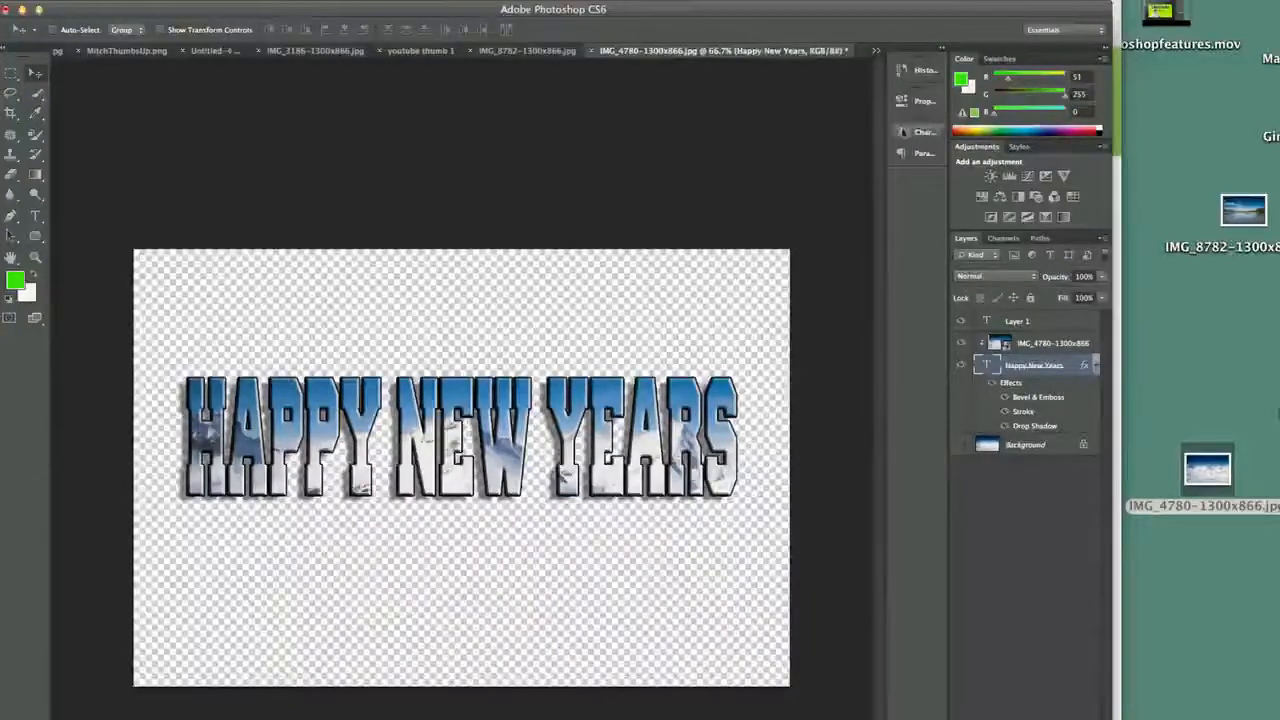
- Close the youtube thumb 1, IMG_4780-1300x866.jpg, IMG_8782-1300x866.jpg and IMG_3186-1300x866.jpg documents without saving changes
click(410, 50)
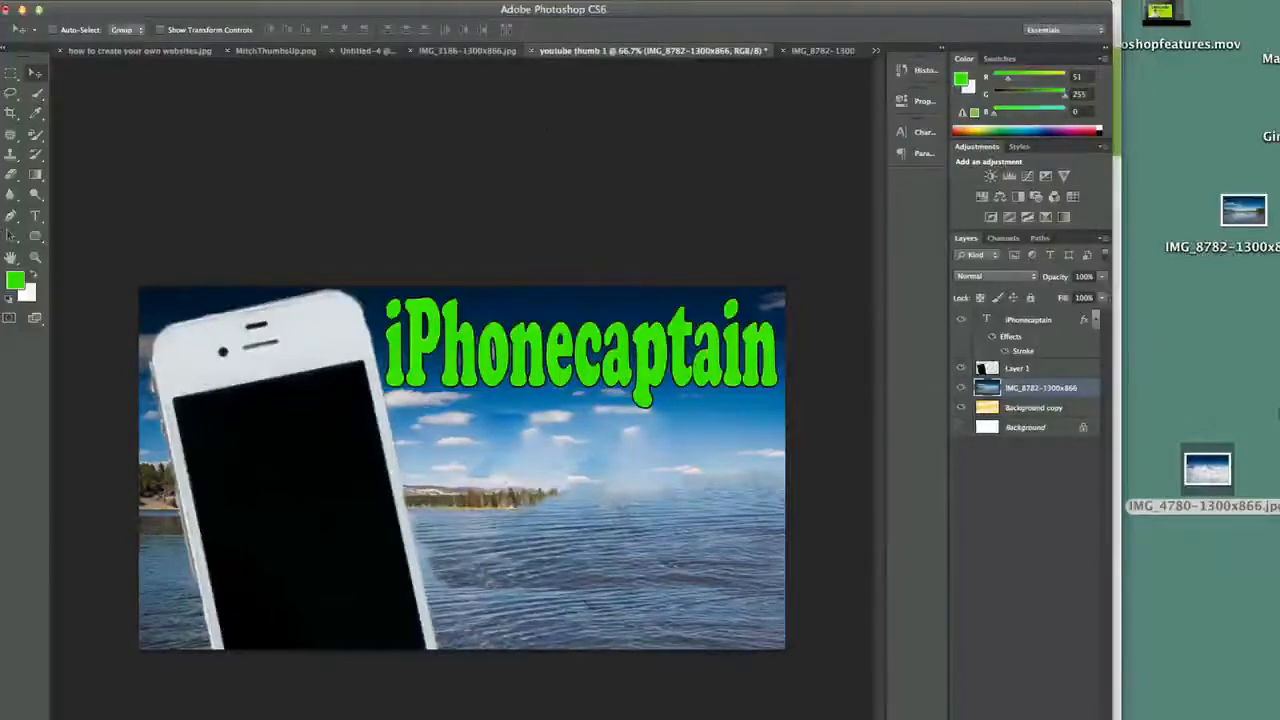
click(531, 50)
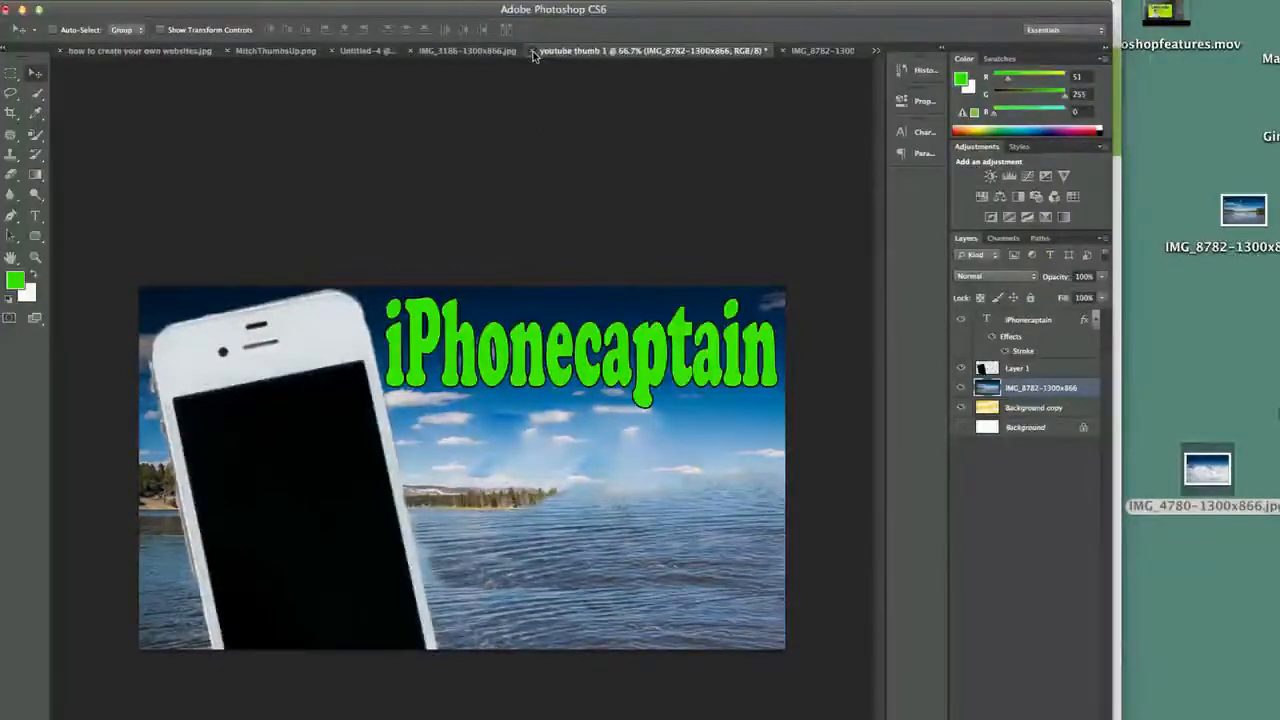
click(588, 297)
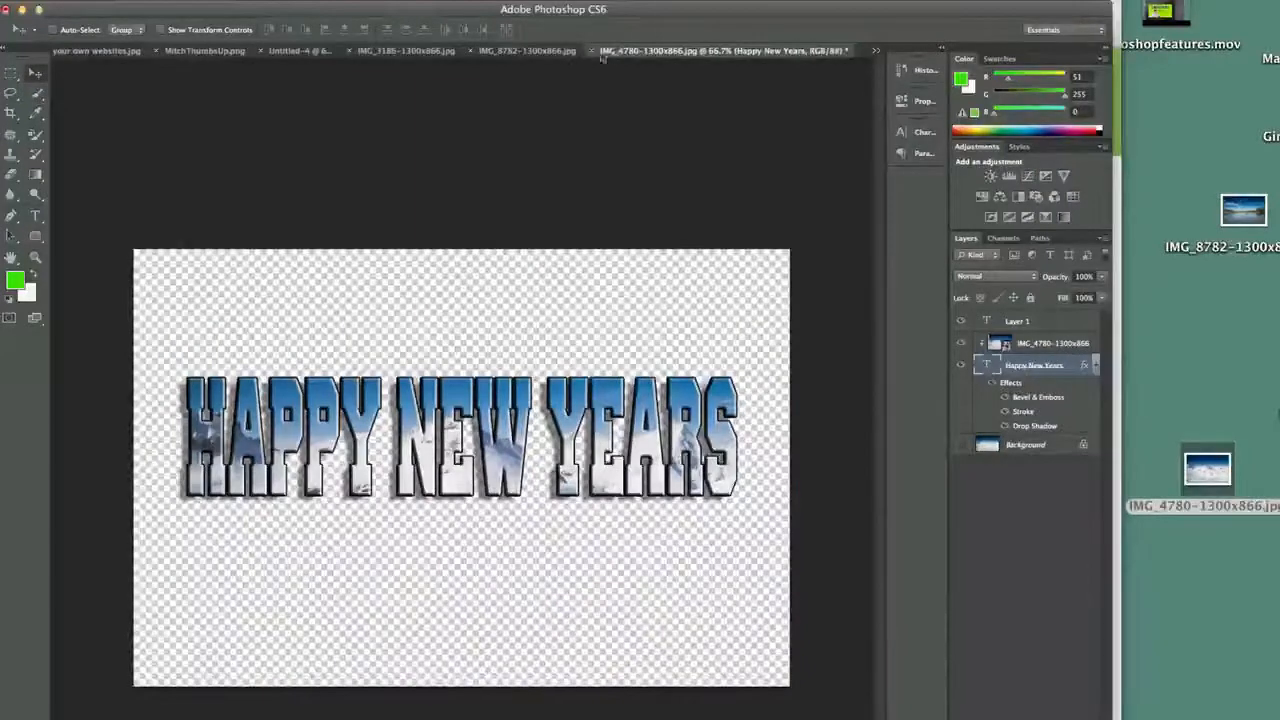
click(593, 51)
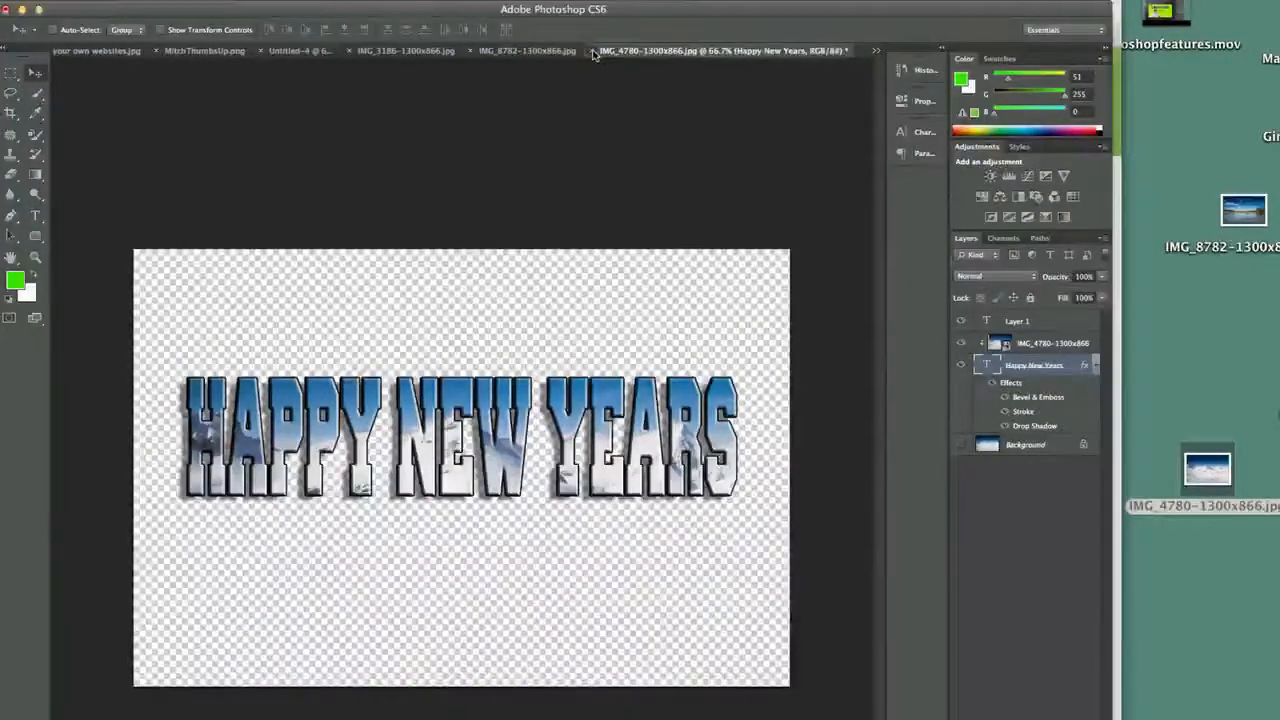
click(586, 304)
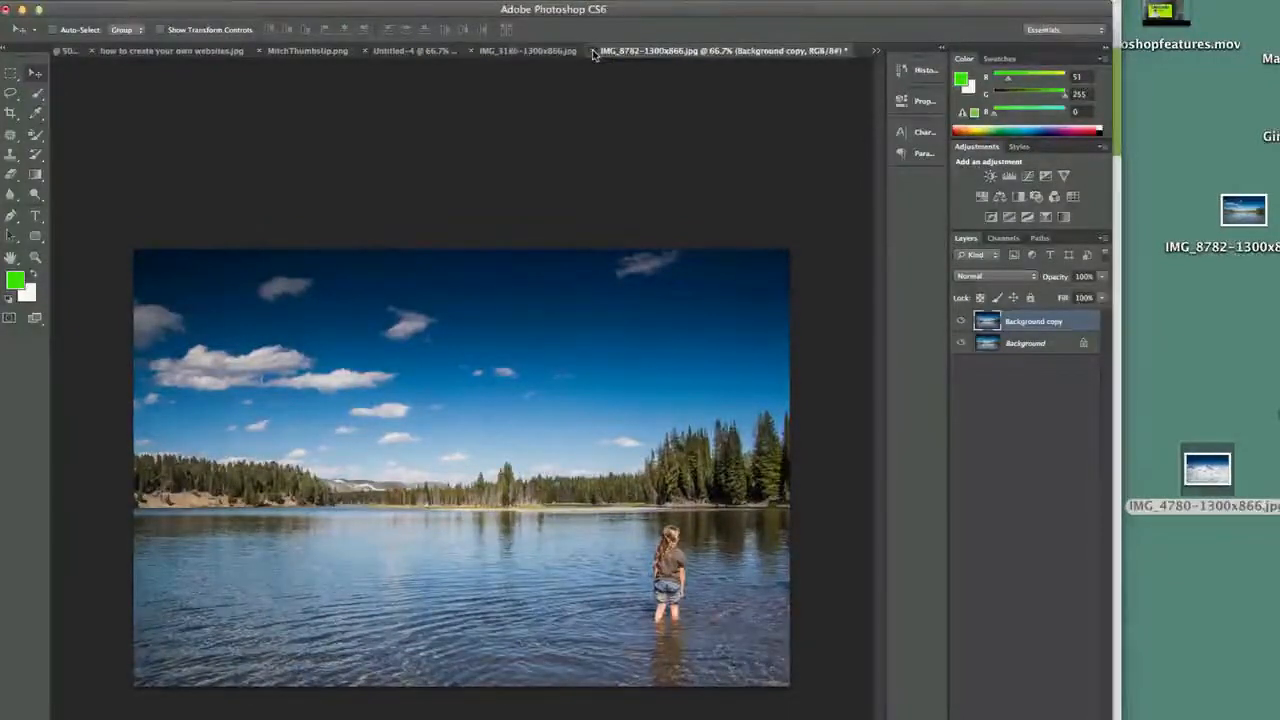
click(593, 51)
click(590, 303)
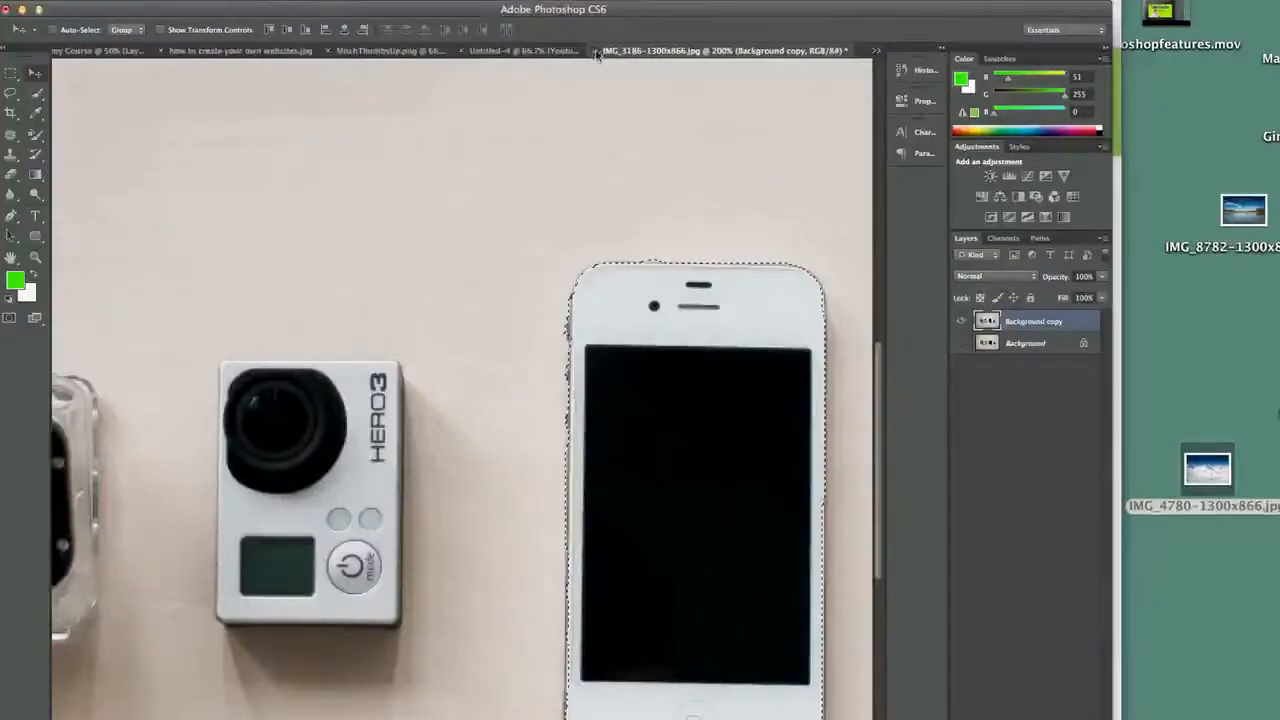
click(595, 51)
click(589, 302)
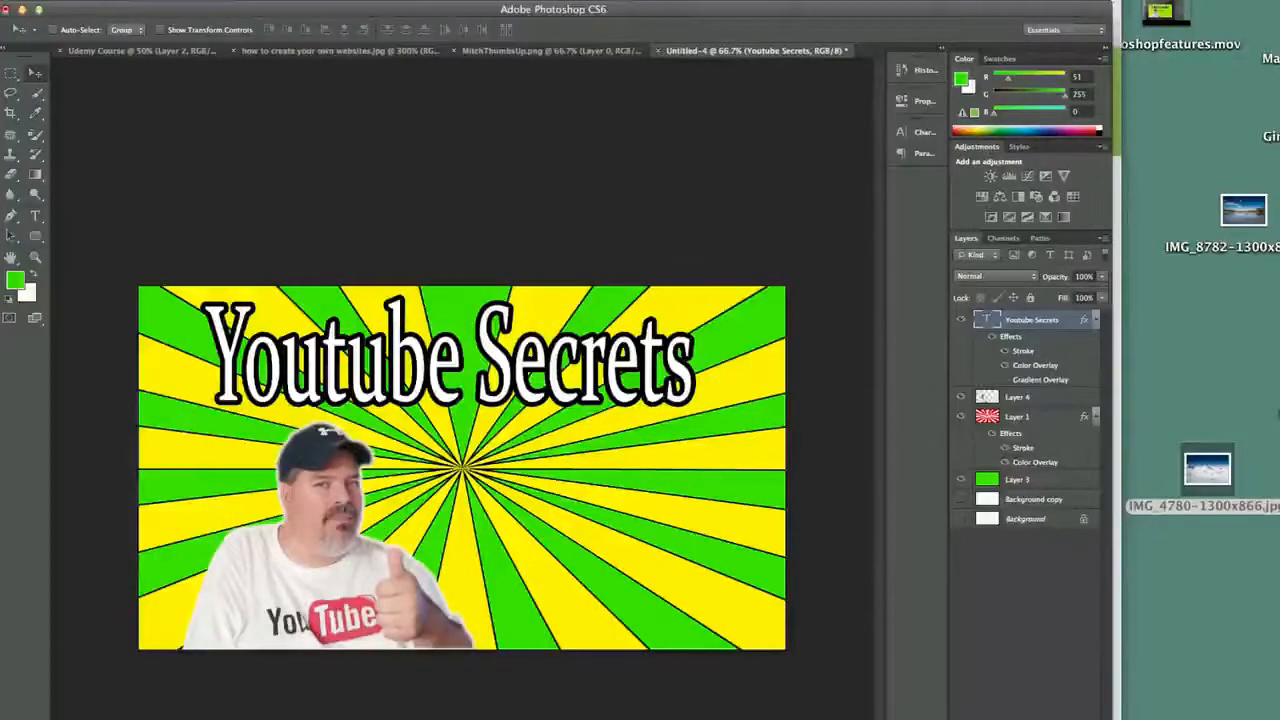
- Create a new document 1280 pixels wide and 720 pixels high at 72 pixels/inch with a white background
key(super+n)
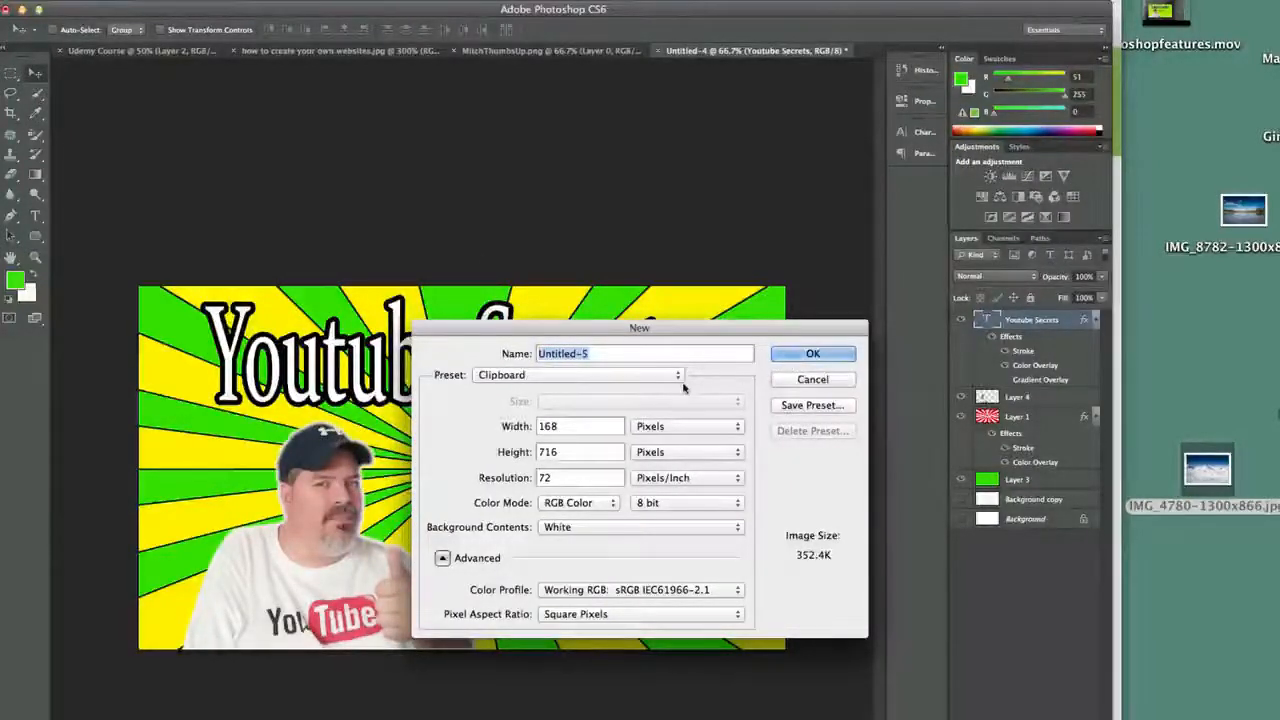
double_click(558, 426)
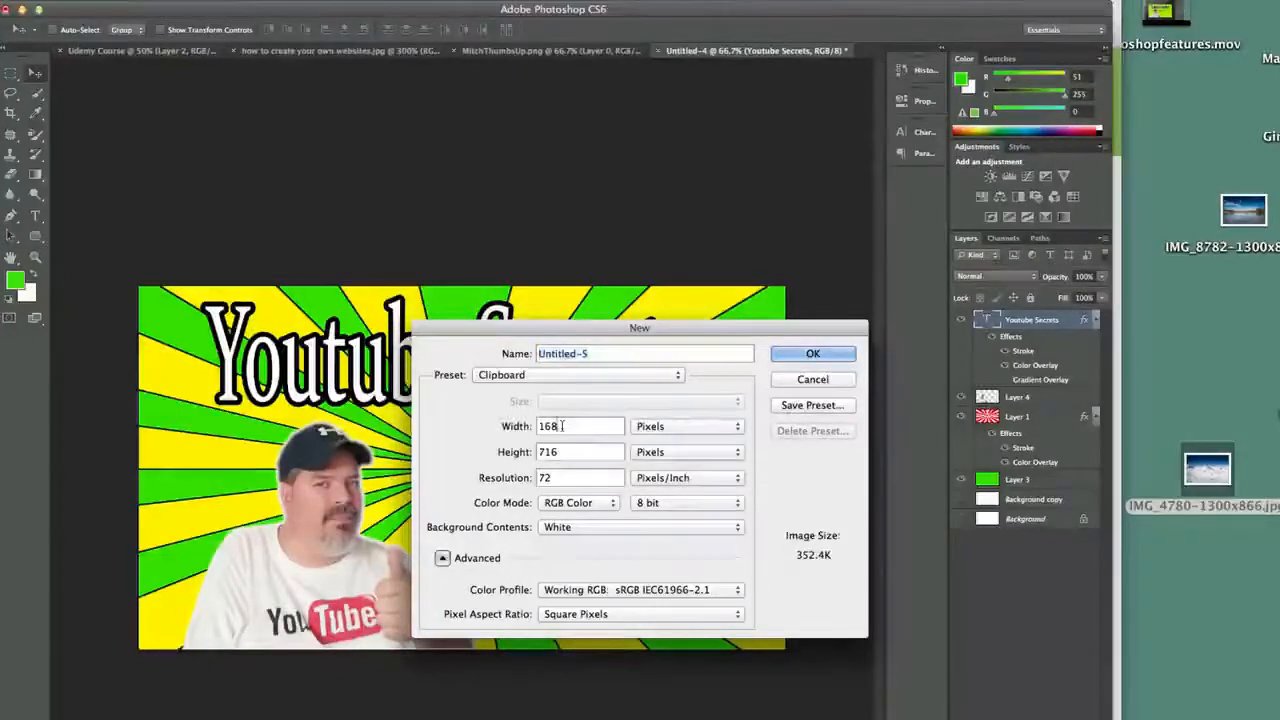
text(1280)
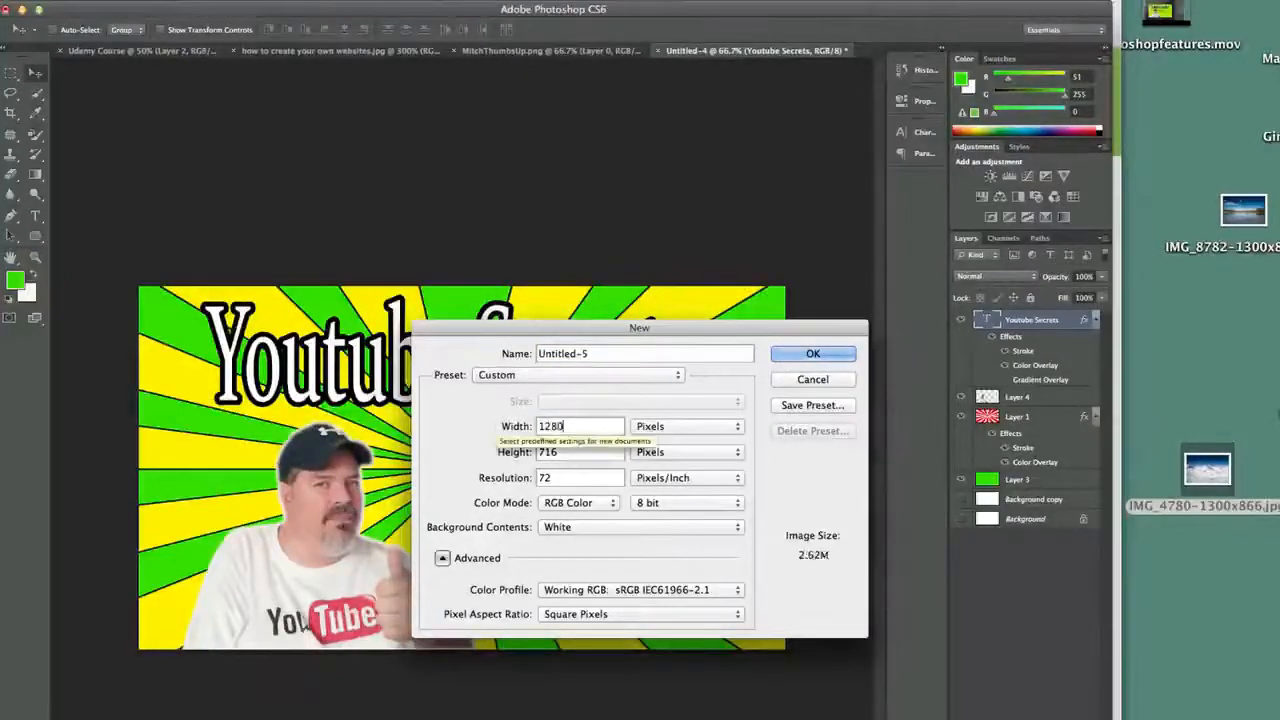
key(Tab)
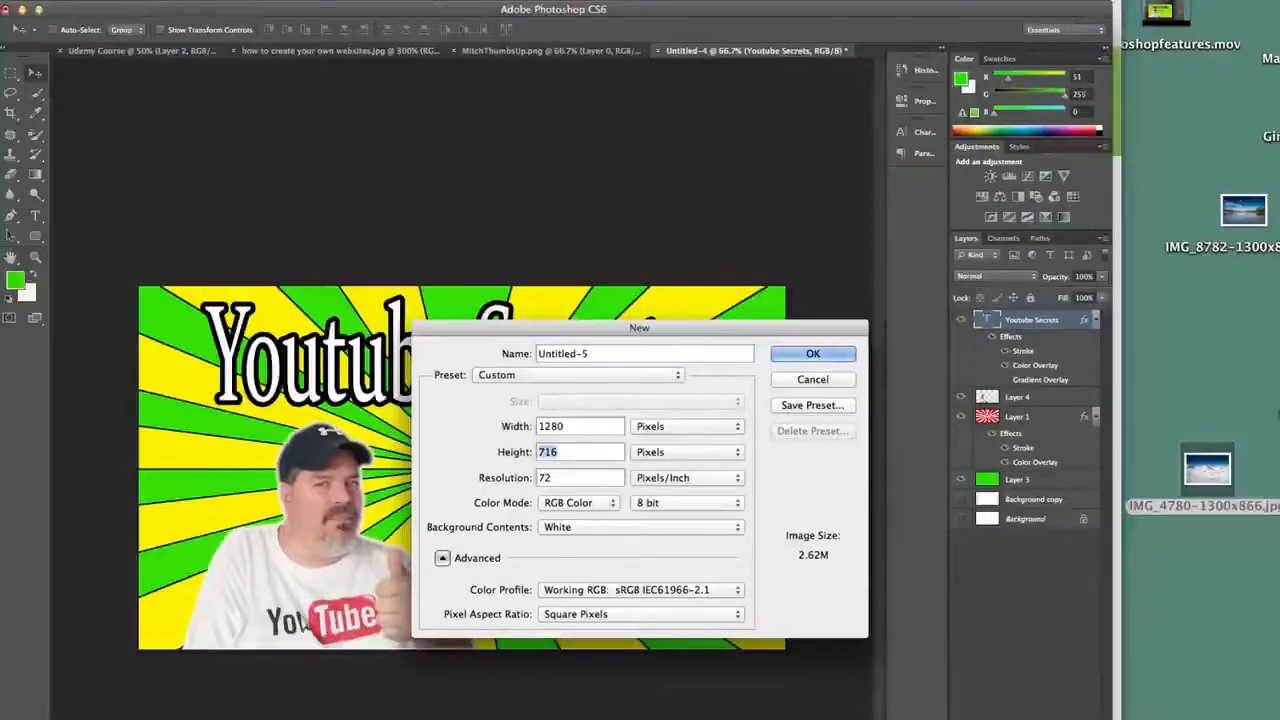
text(720)
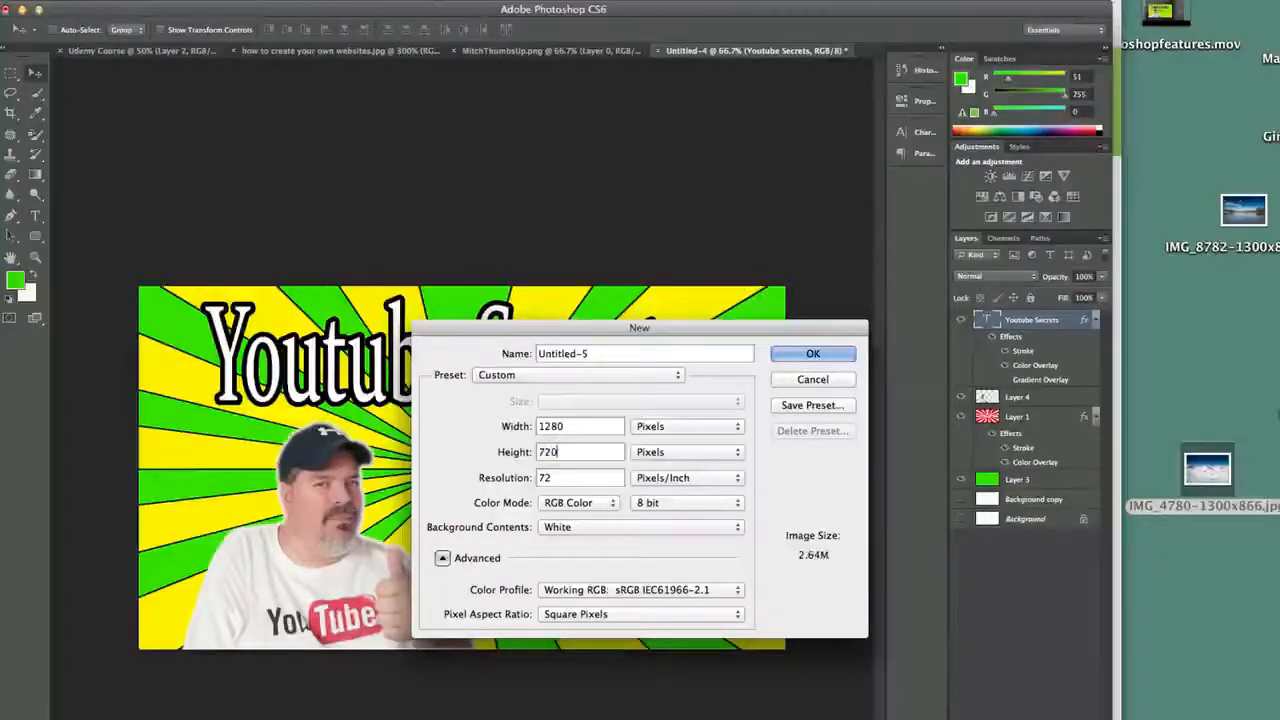
click(815, 356)
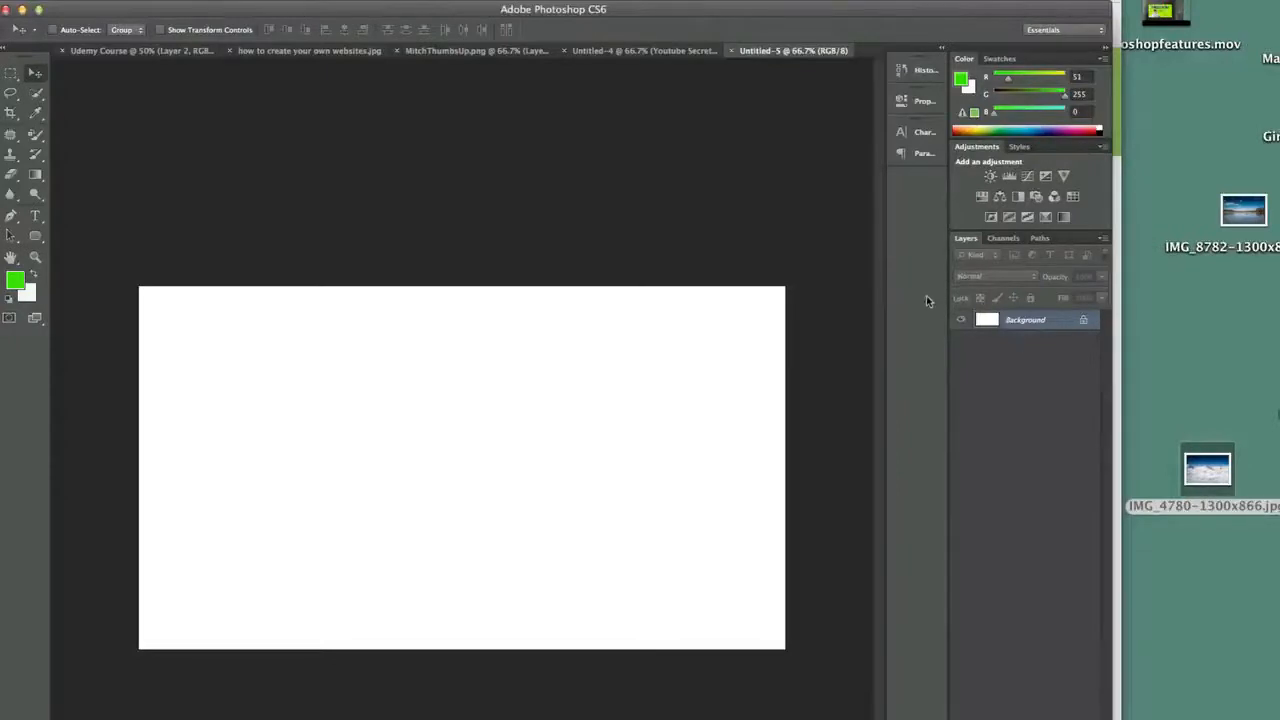
- Add the green text "HAPPY HOLIDAYS" in the Wanted M54 font on the blank canvas
click(35, 216)
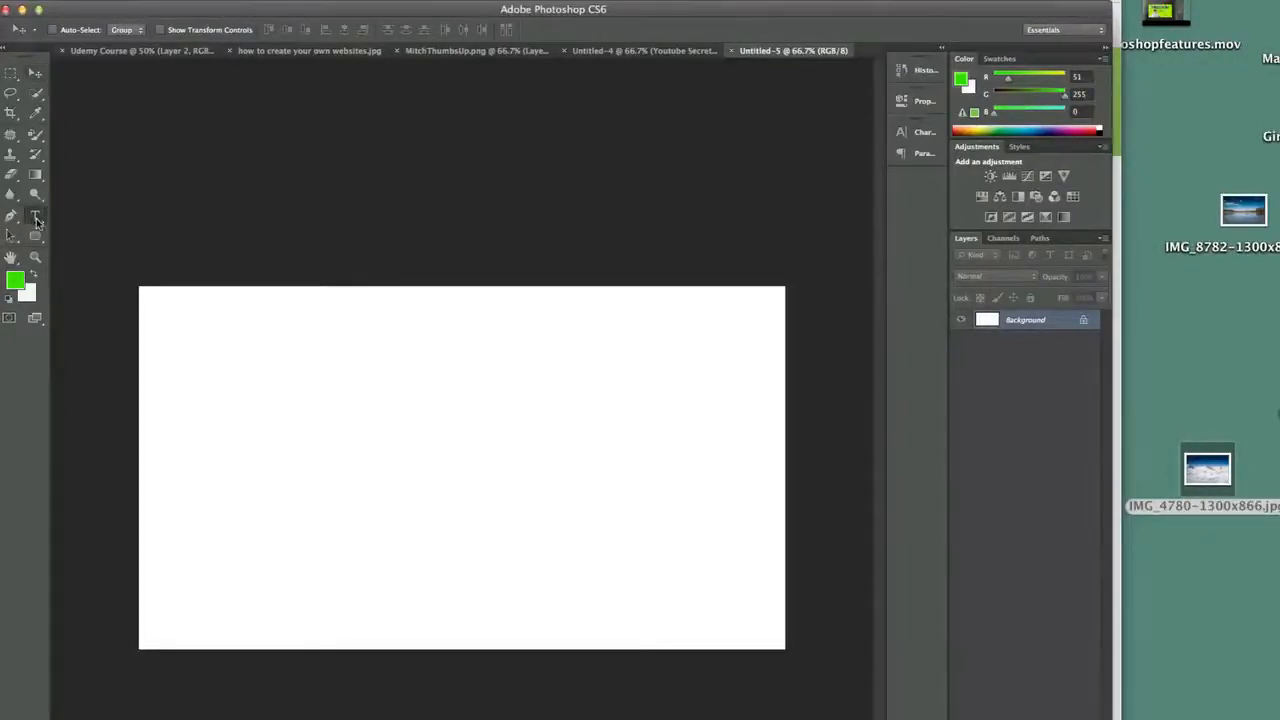
click(236, 404)
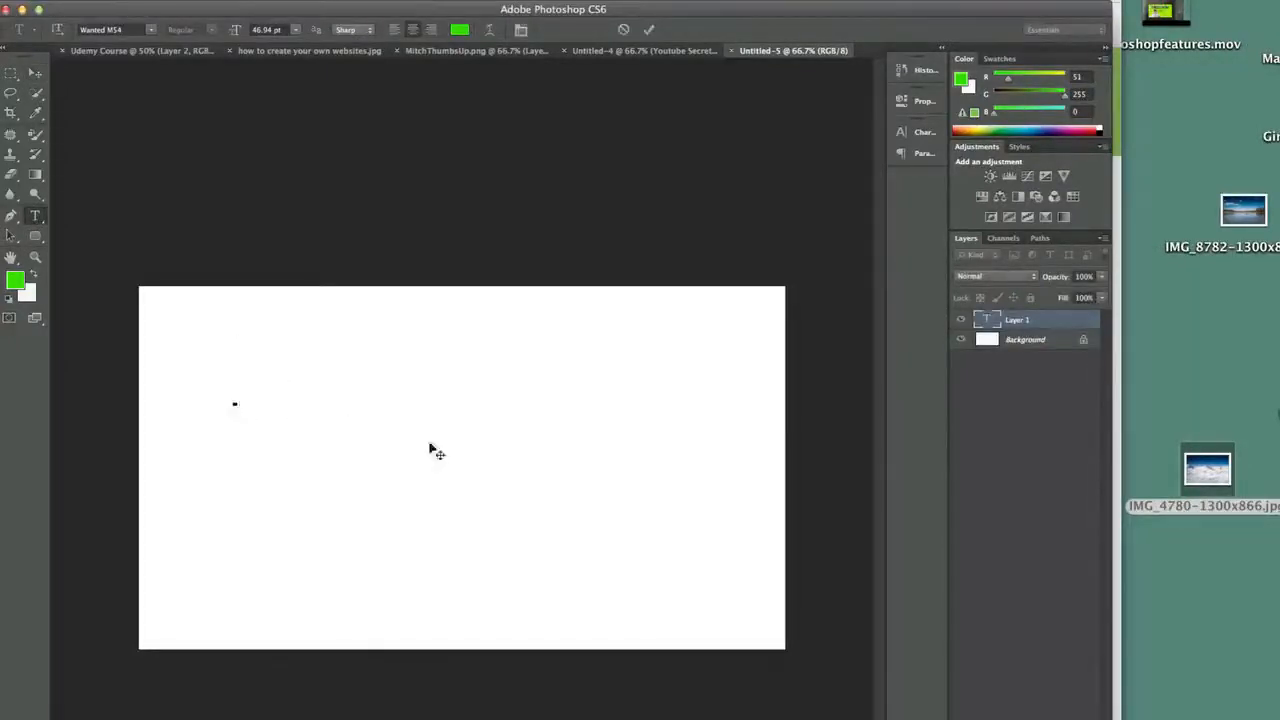
text(HAPPY )
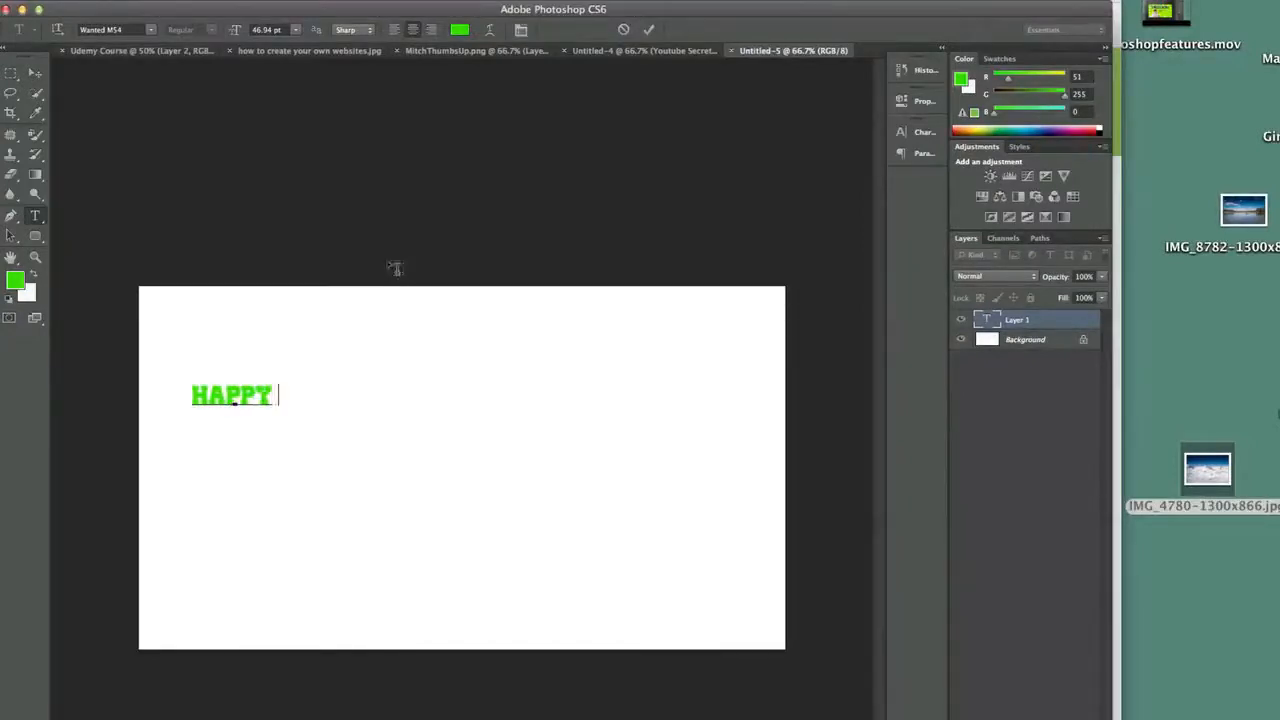
text(HOLIDAYS)
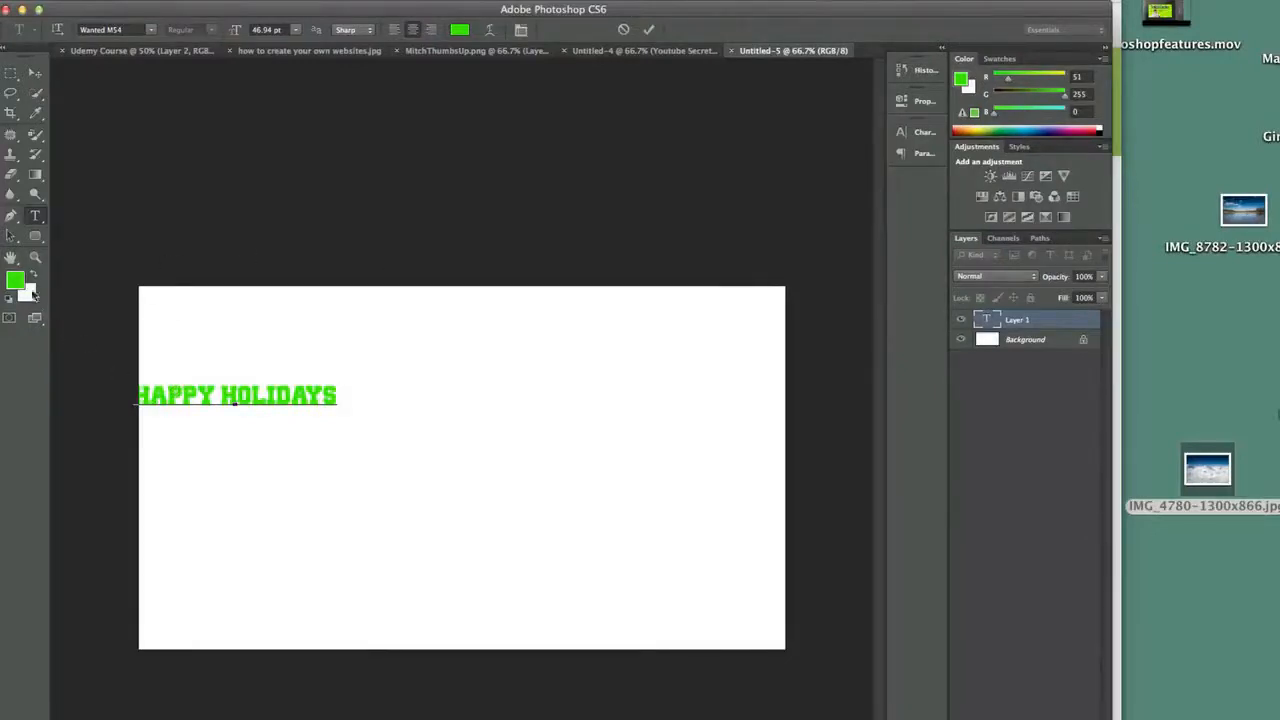
click(35, 74)
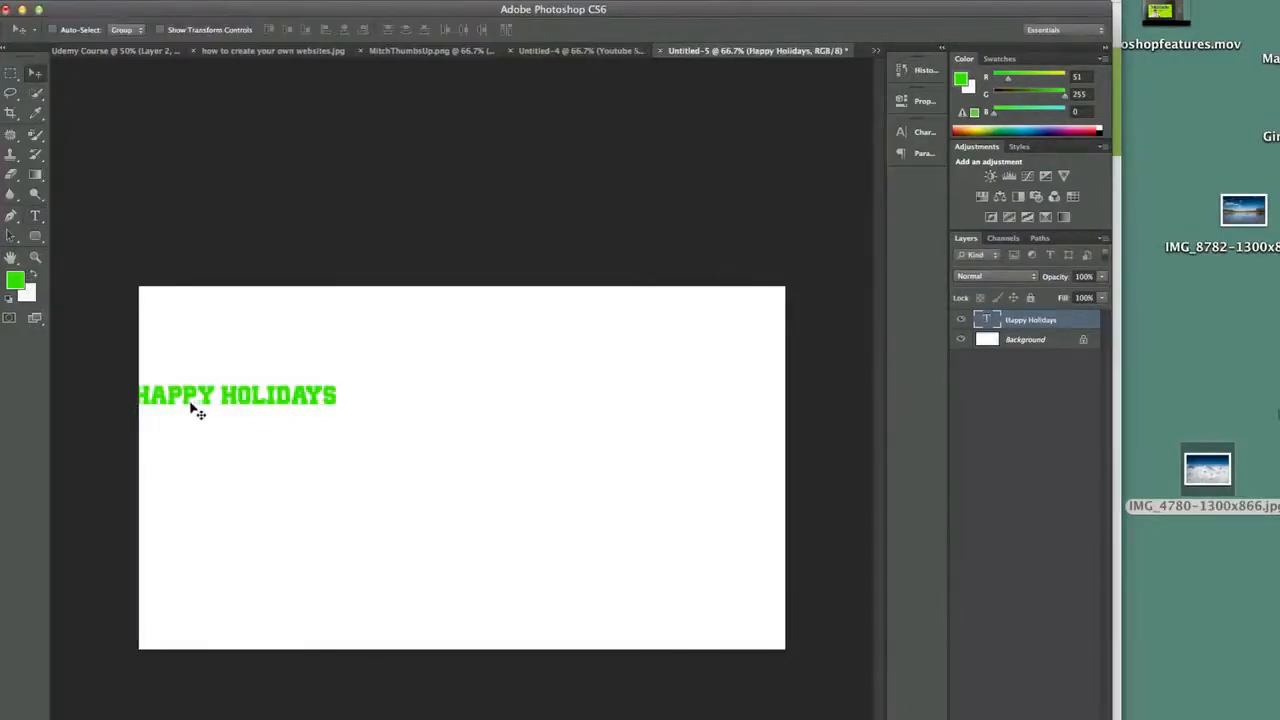
- Move the text onto the canvas and enlarge it to about 237.5% width and 609% height across the canvas's upper half
drag(194, 409, 342, 454)
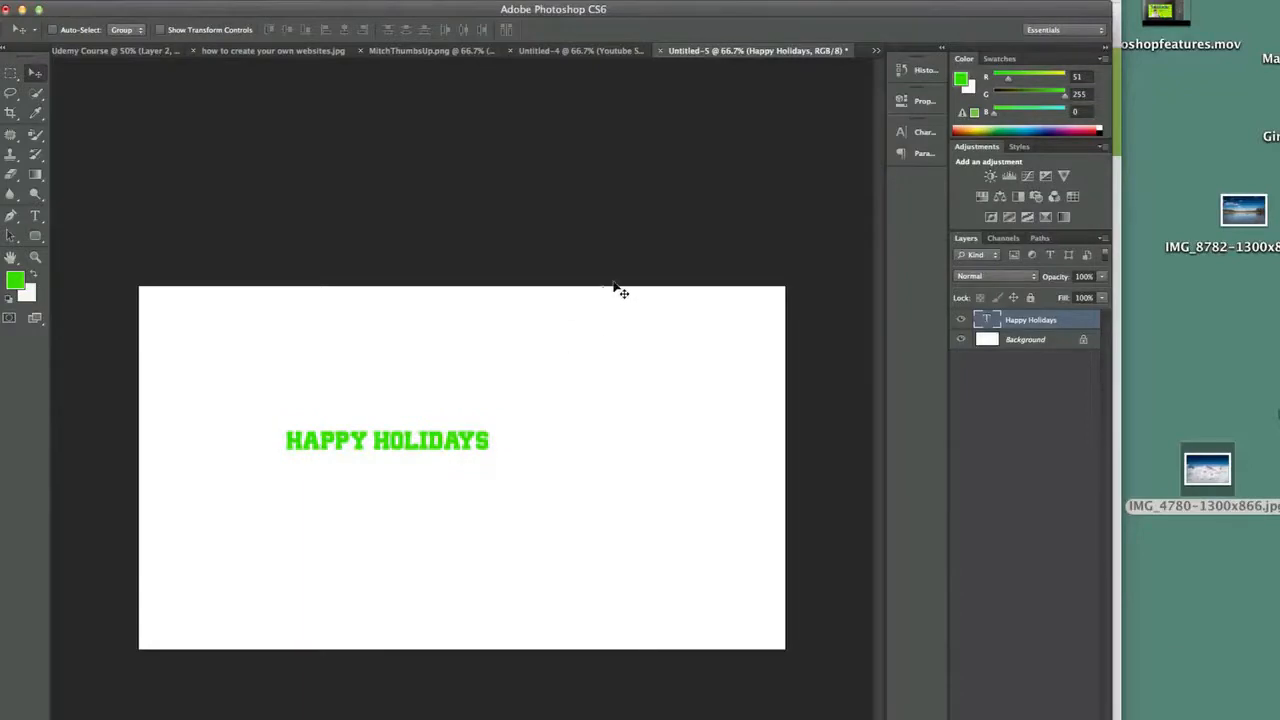
key(super+t)
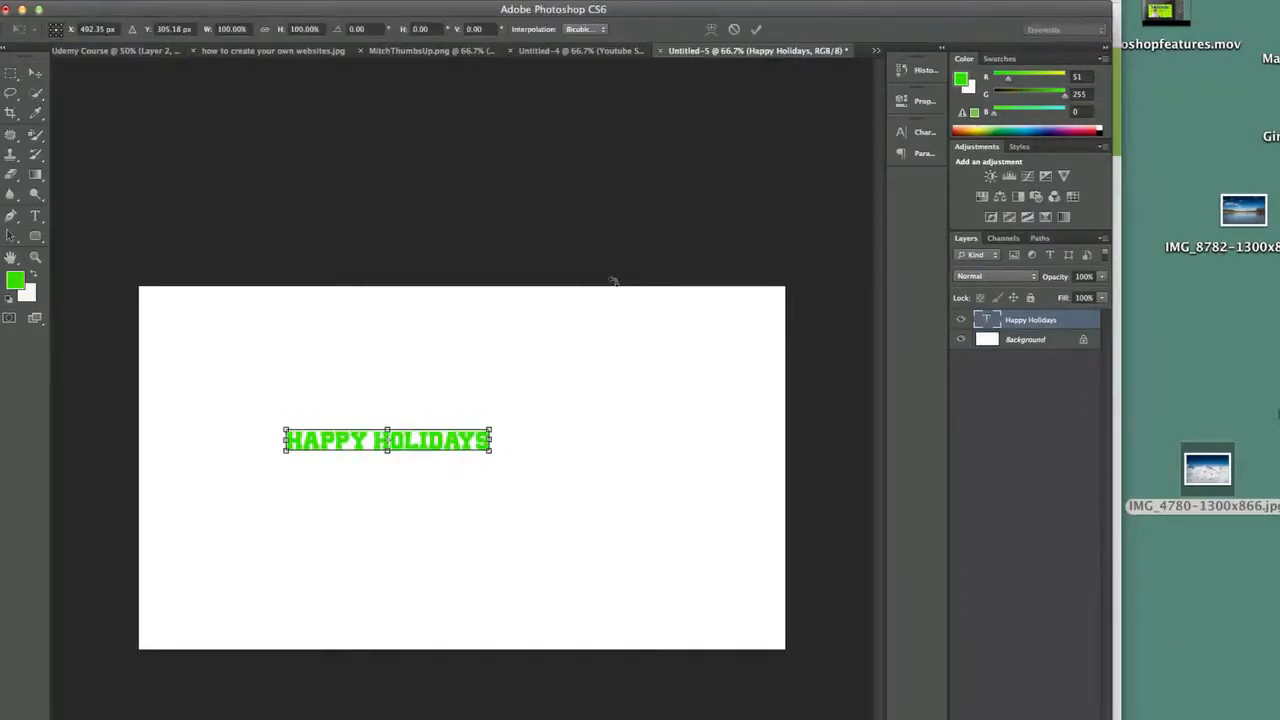
drag(496, 453, 768, 558)
drag(657, 522, 574, 408)
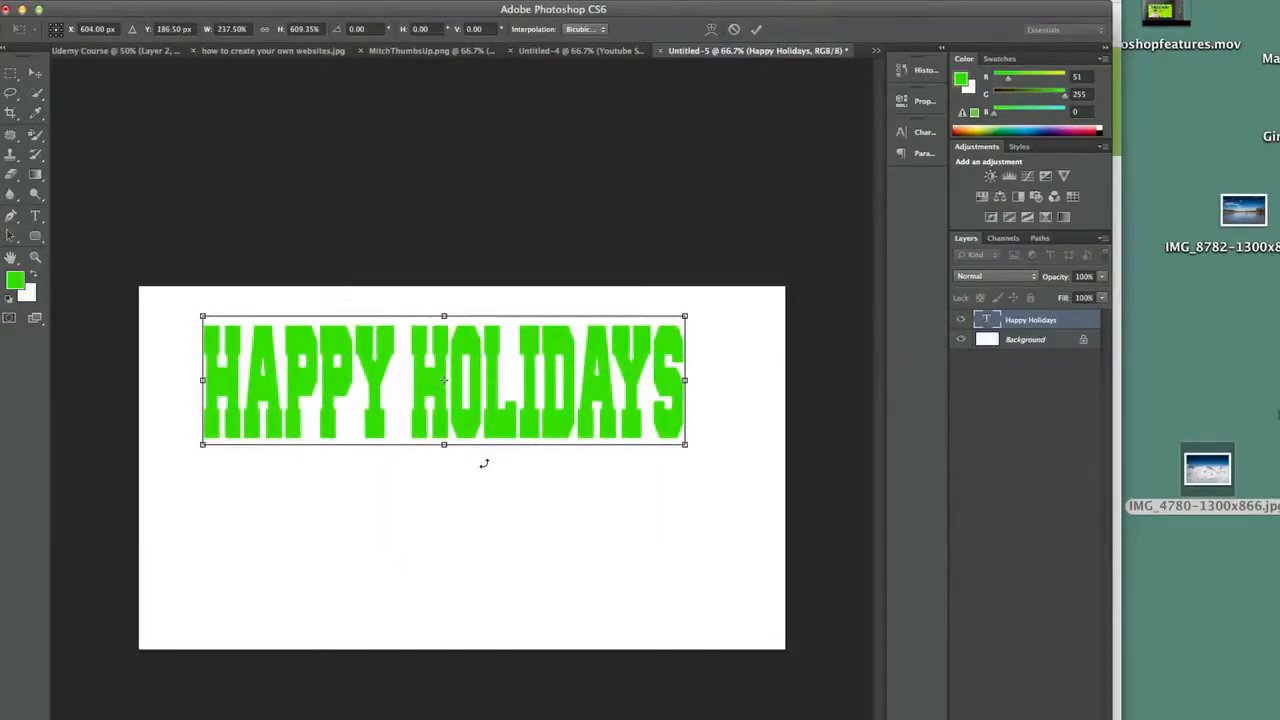
key(Return)
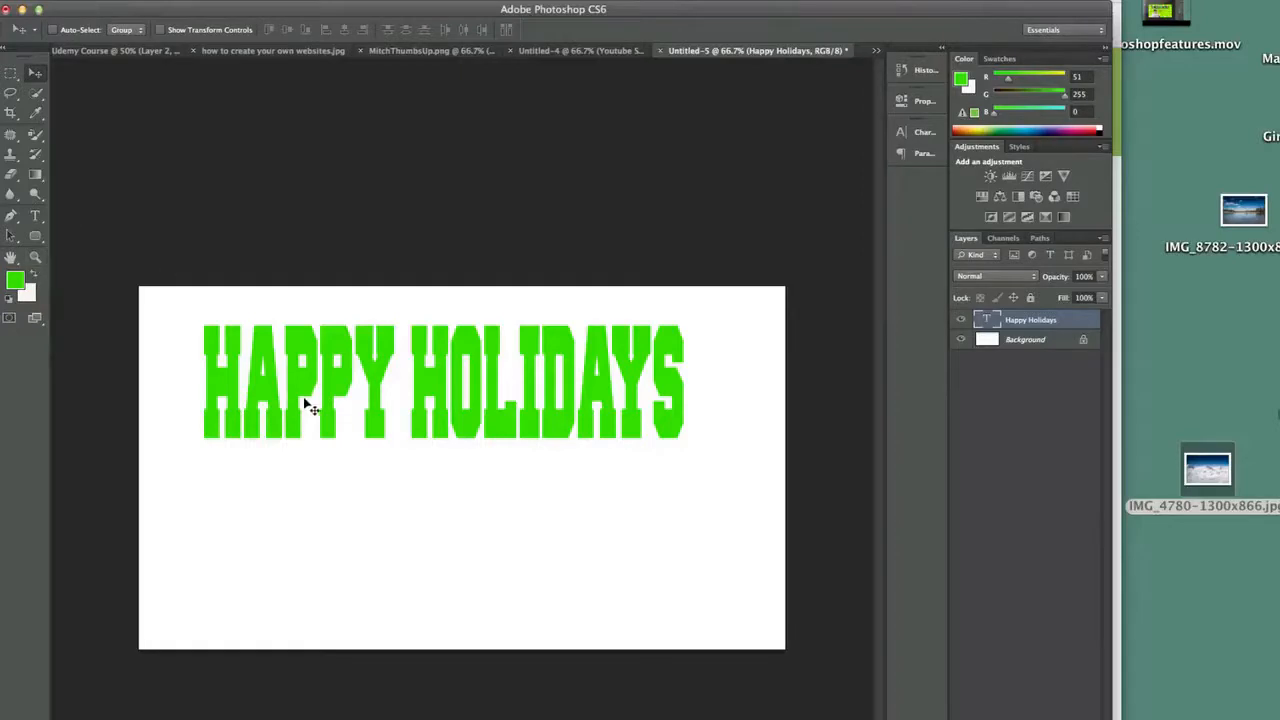
- Set the foreground color to black and fill the HAPPY HOLIDAYS text with it
click(15, 281)
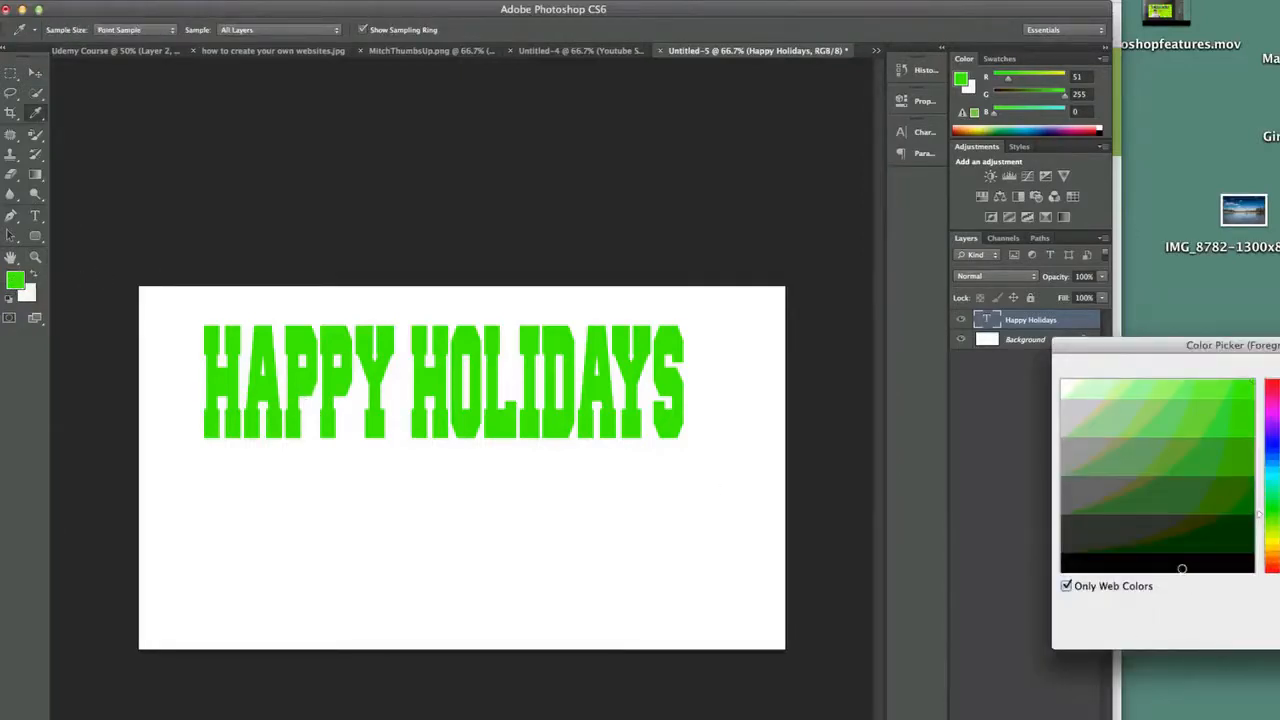
key(Return)
key(alt+BackSpace)
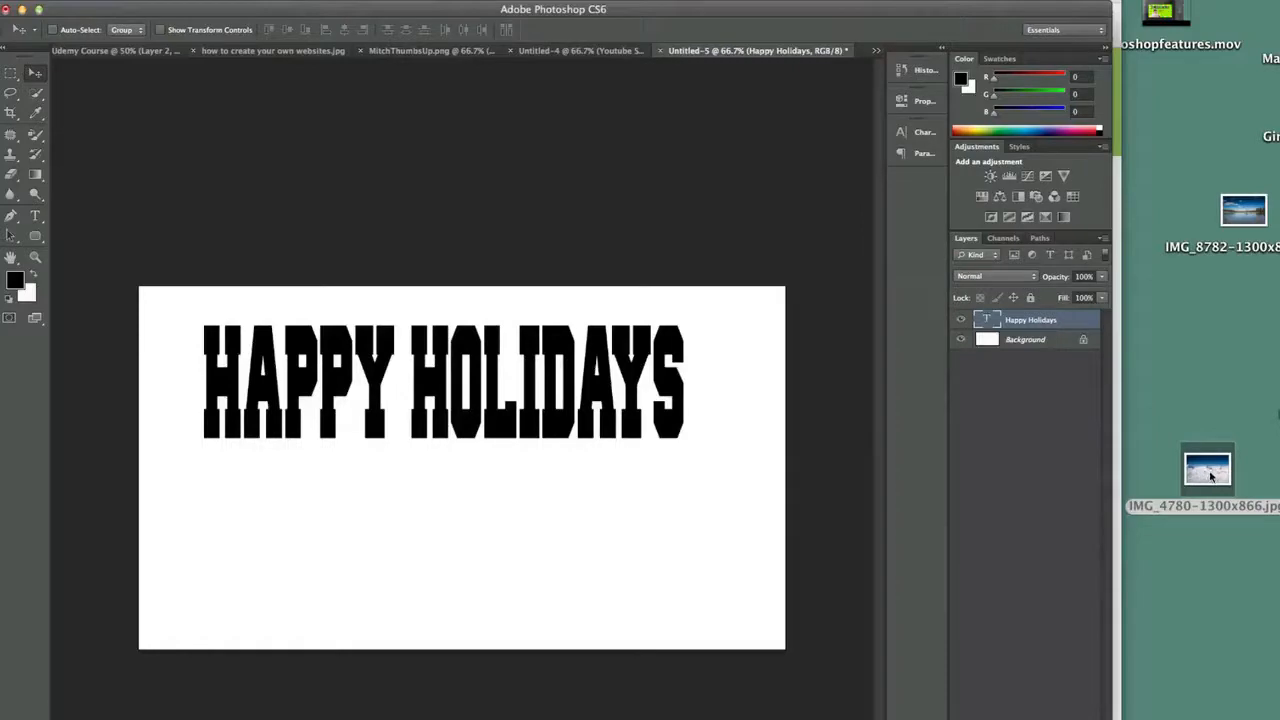
- Place IMG_4780-1300x866.jpg from the desktop above the text layer and stretch it horizontally to cover the whole canvas
drag(1210, 477, 432, 451)
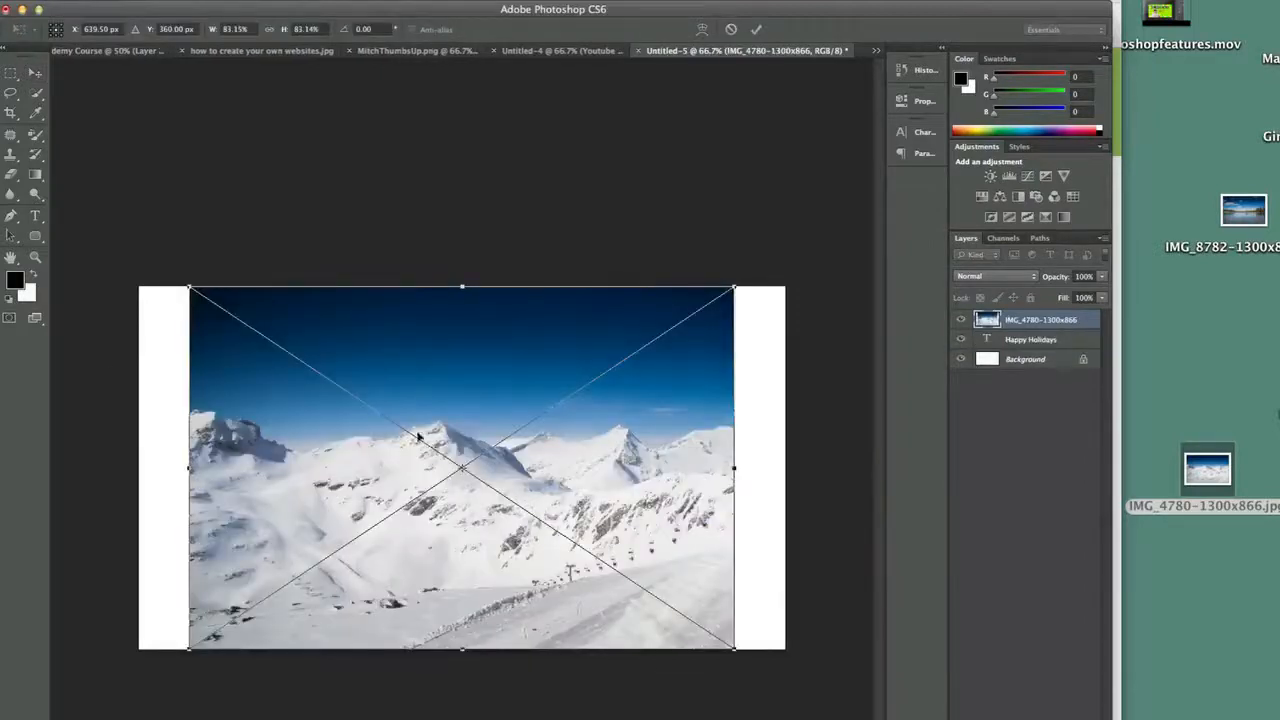
drag(188, 289, 140, 288)
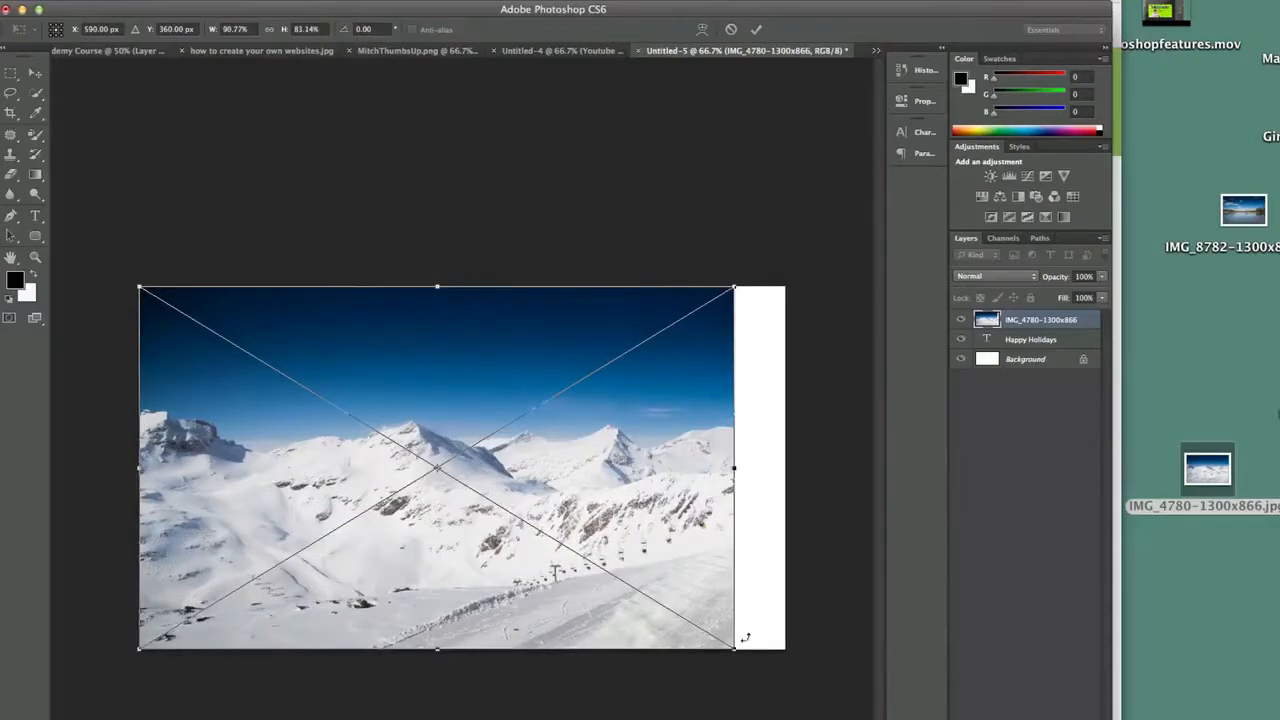
drag(734, 648, 783, 648)
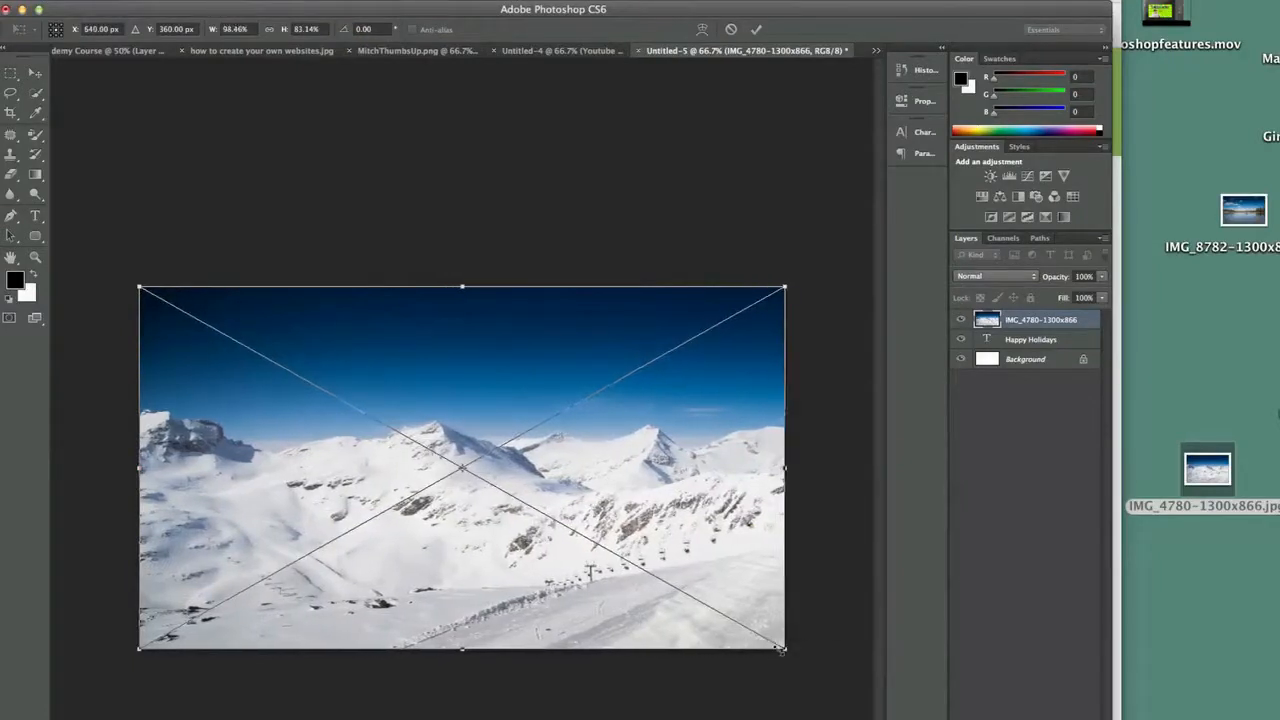
key(Return)
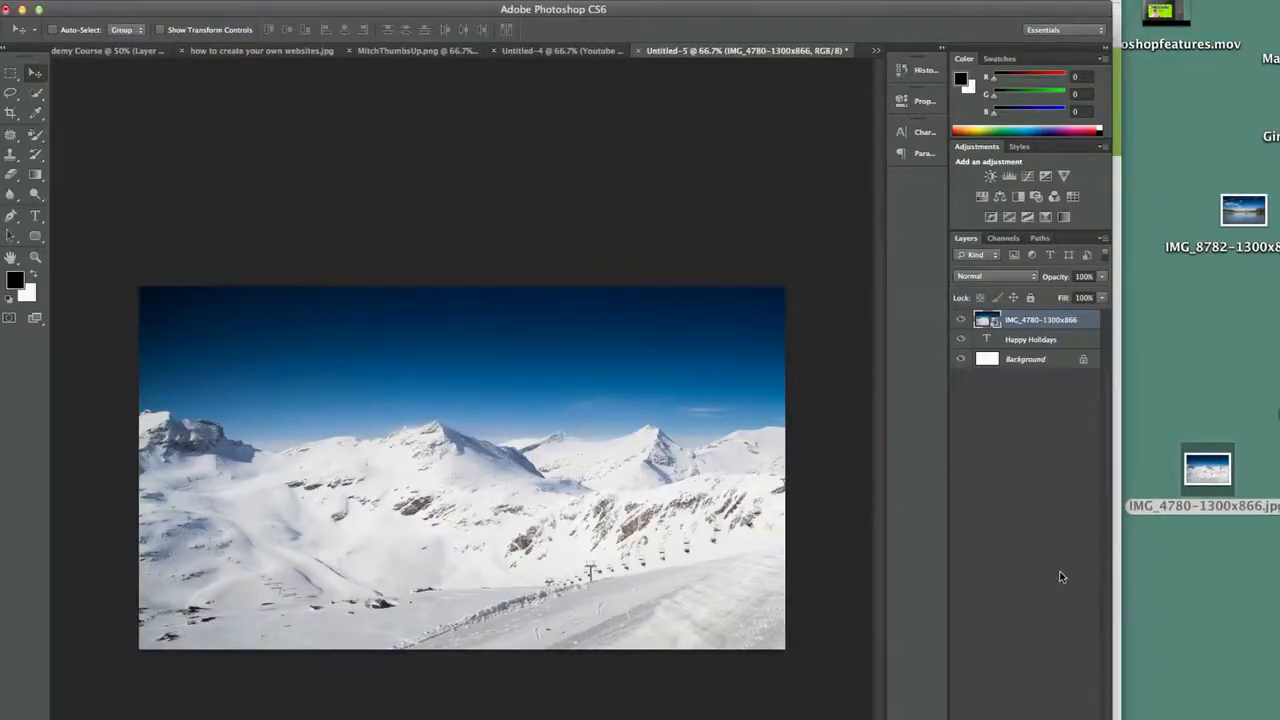
- Clip the mountain image layer to the Happy Holidays text layer and shift the image up and left so the peaks fill the letters
click(1033, 337)
click(1036, 321)
alt+click(1038, 328)
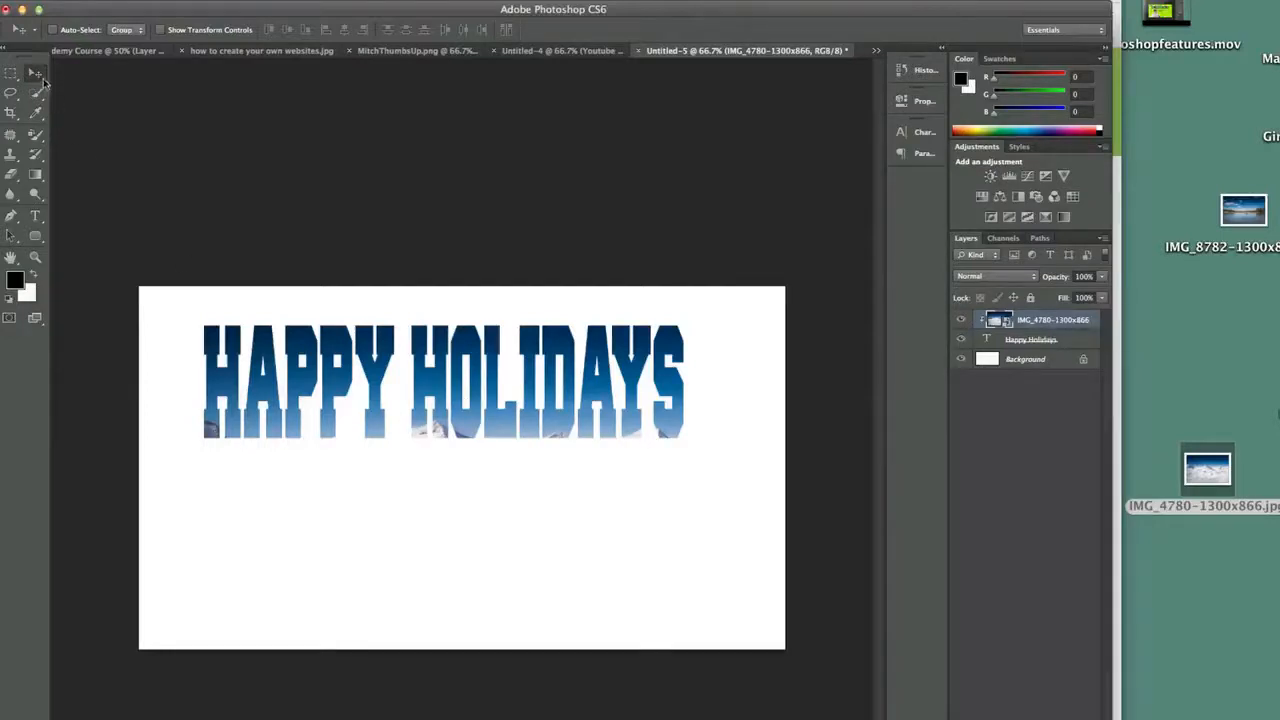
drag(437, 441, 337, 357)
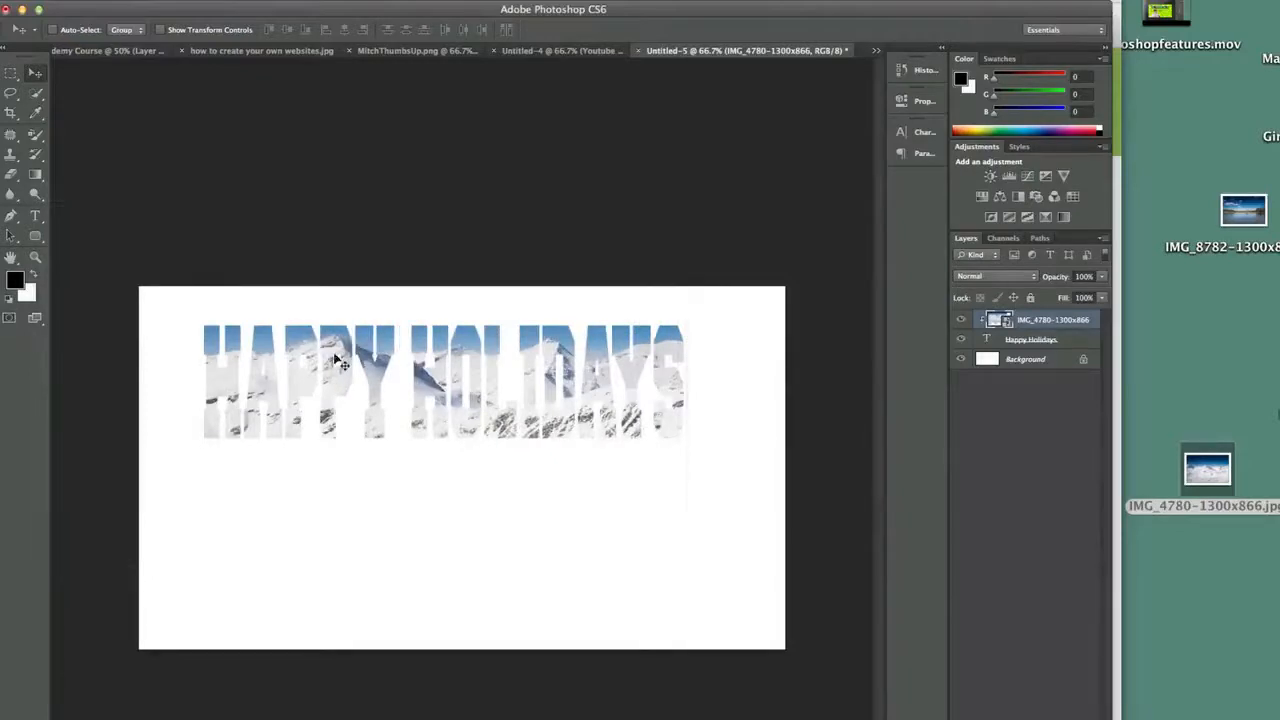
- Add Bevel & Emboss with Contour, Stroke and Drop Shadow effects to the Happy Holidays text layer
click(1076, 343)
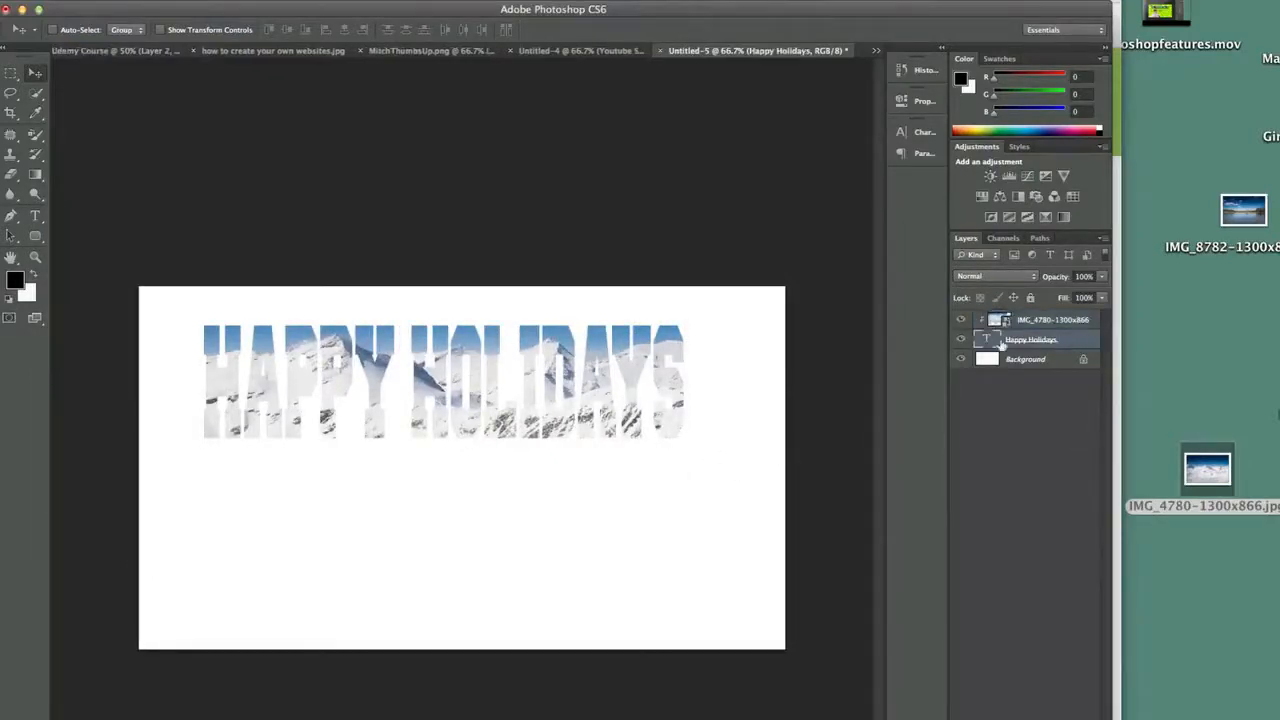
right_click(1071, 342)
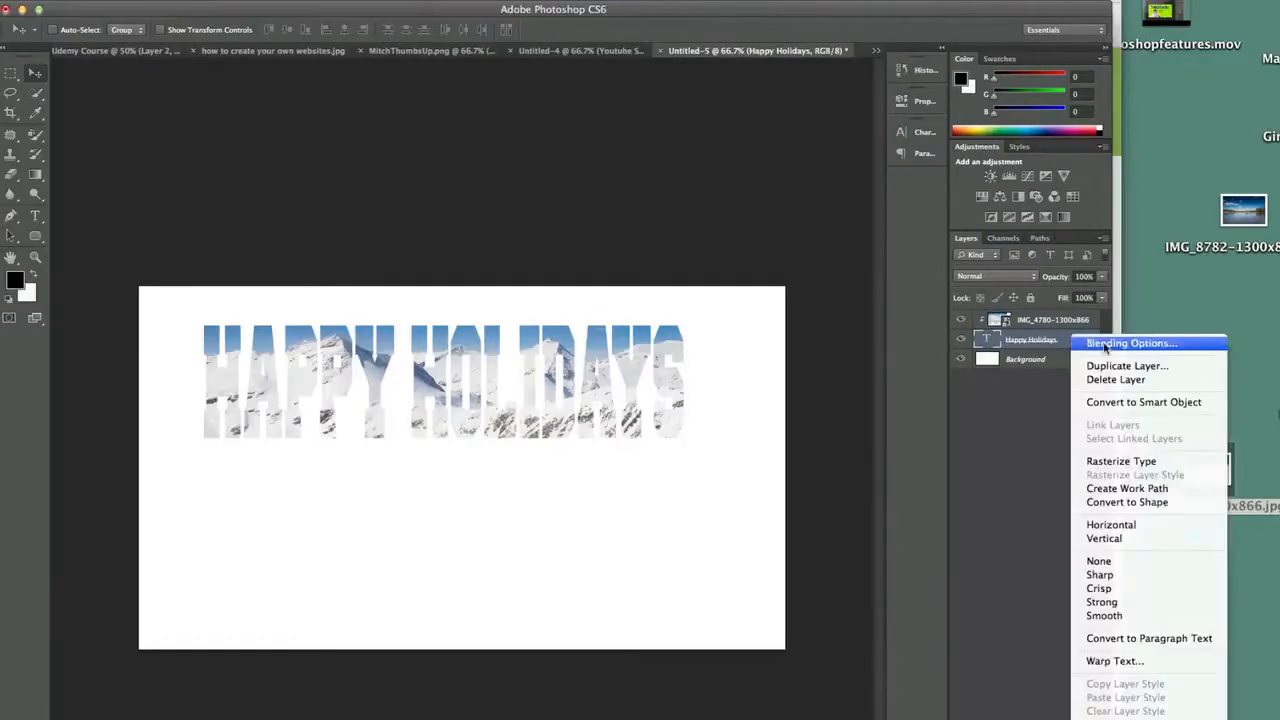
click(1110, 340)
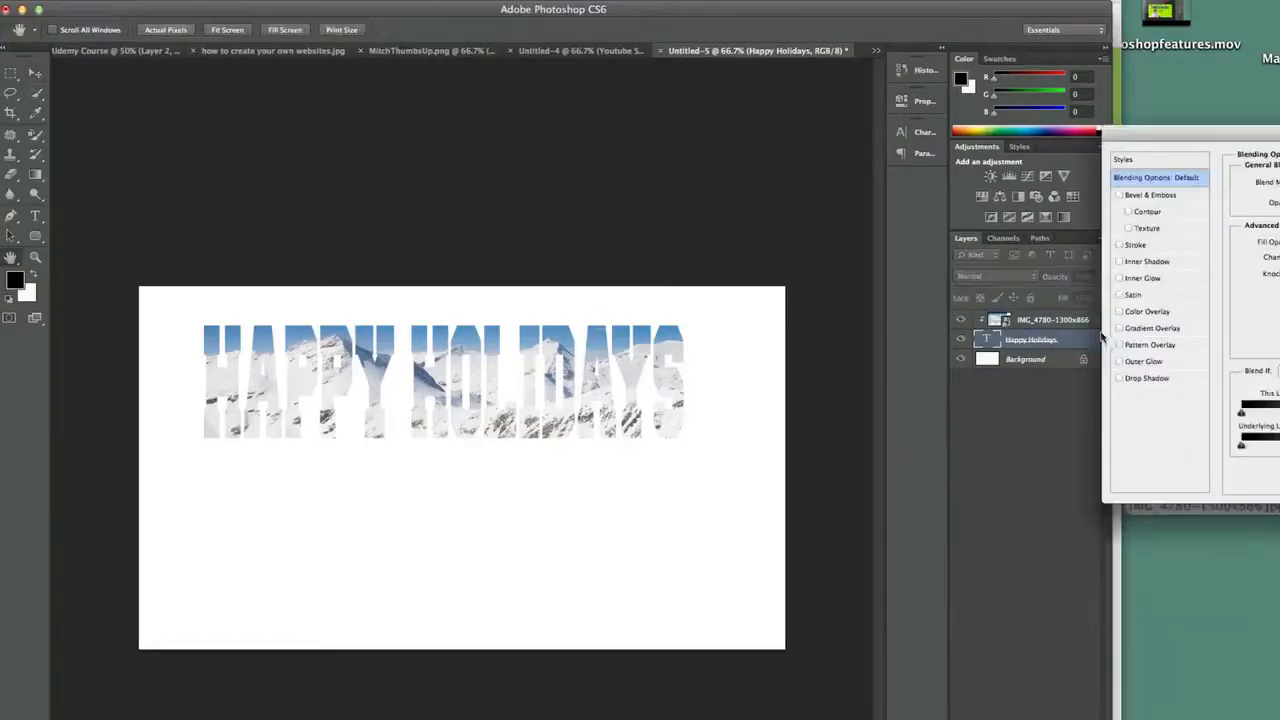
click(1128, 211)
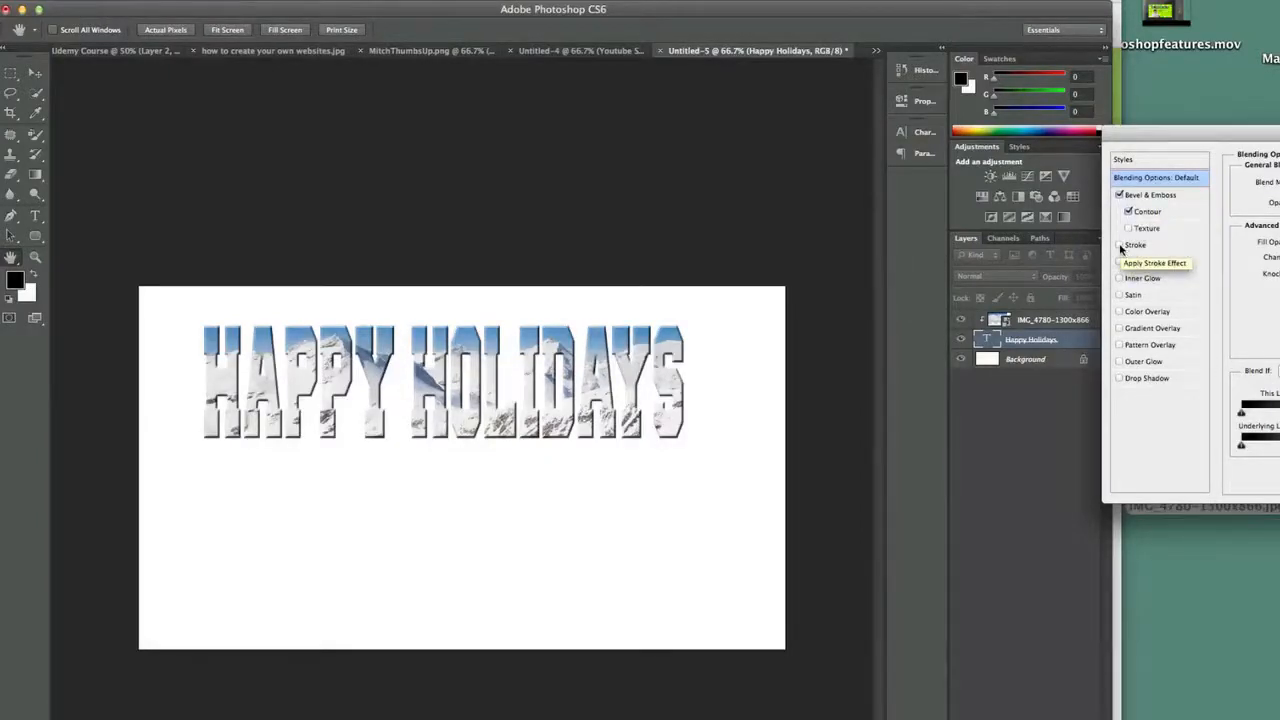
click(1120, 245)
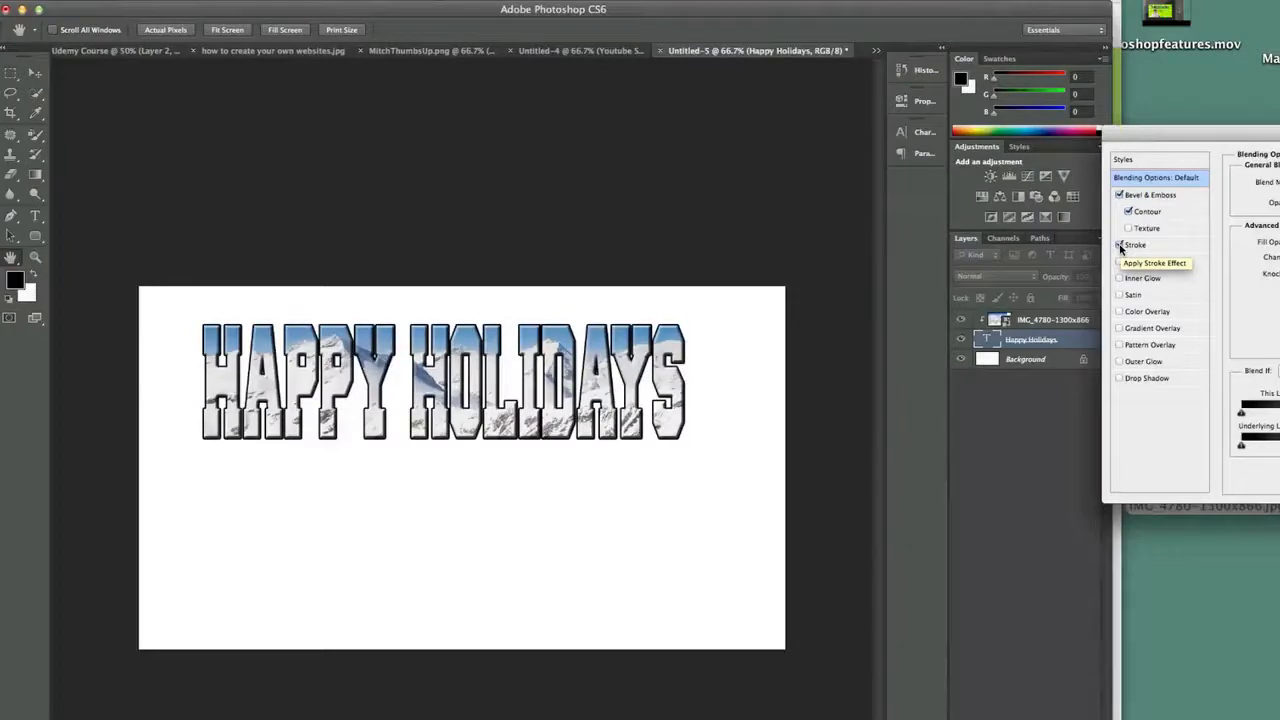
click(1120, 379)
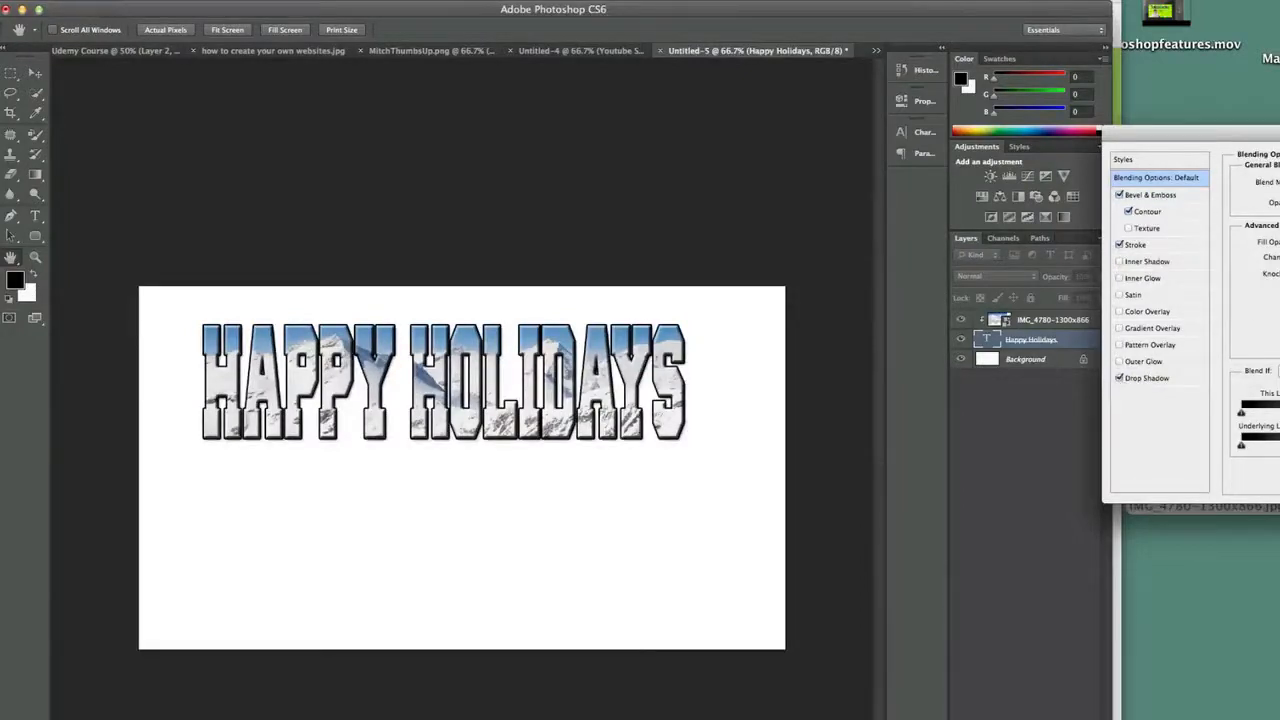
- Adjust the drop shadow's angle and increase its distance so it falls below and to the left of the letters
click(1180, 382)
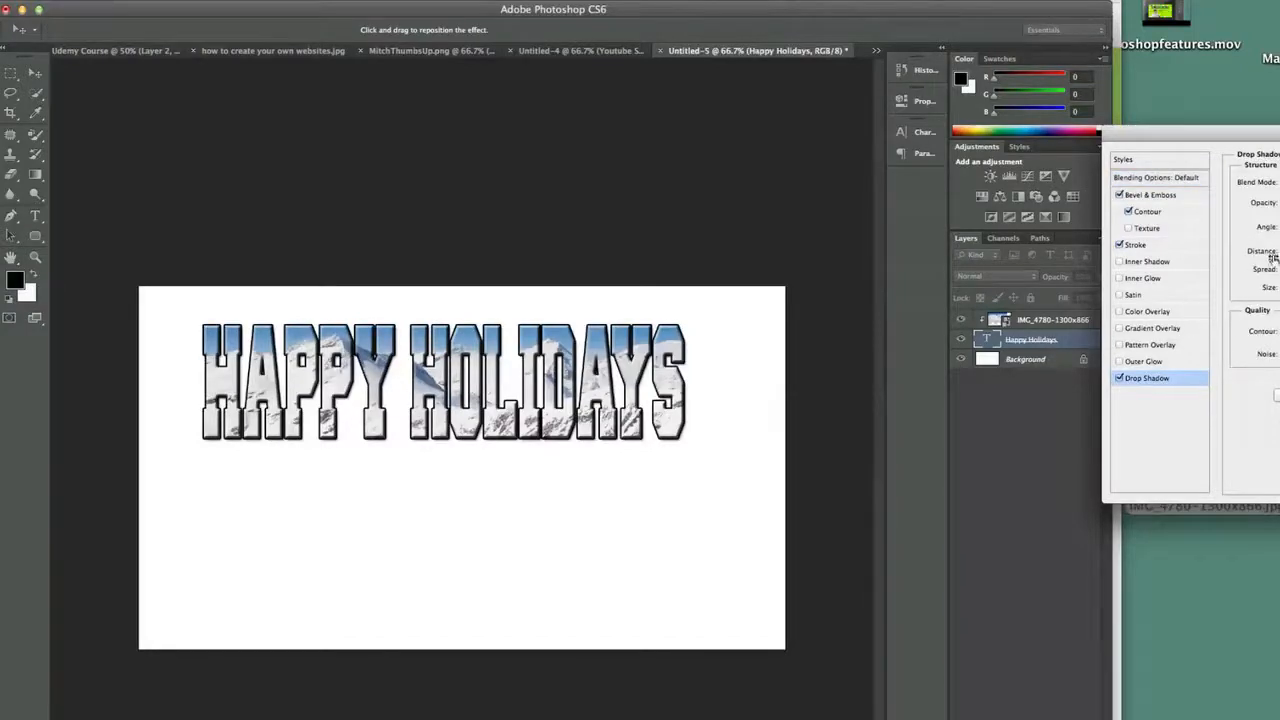
drag(1278, 251, 1279, 251)
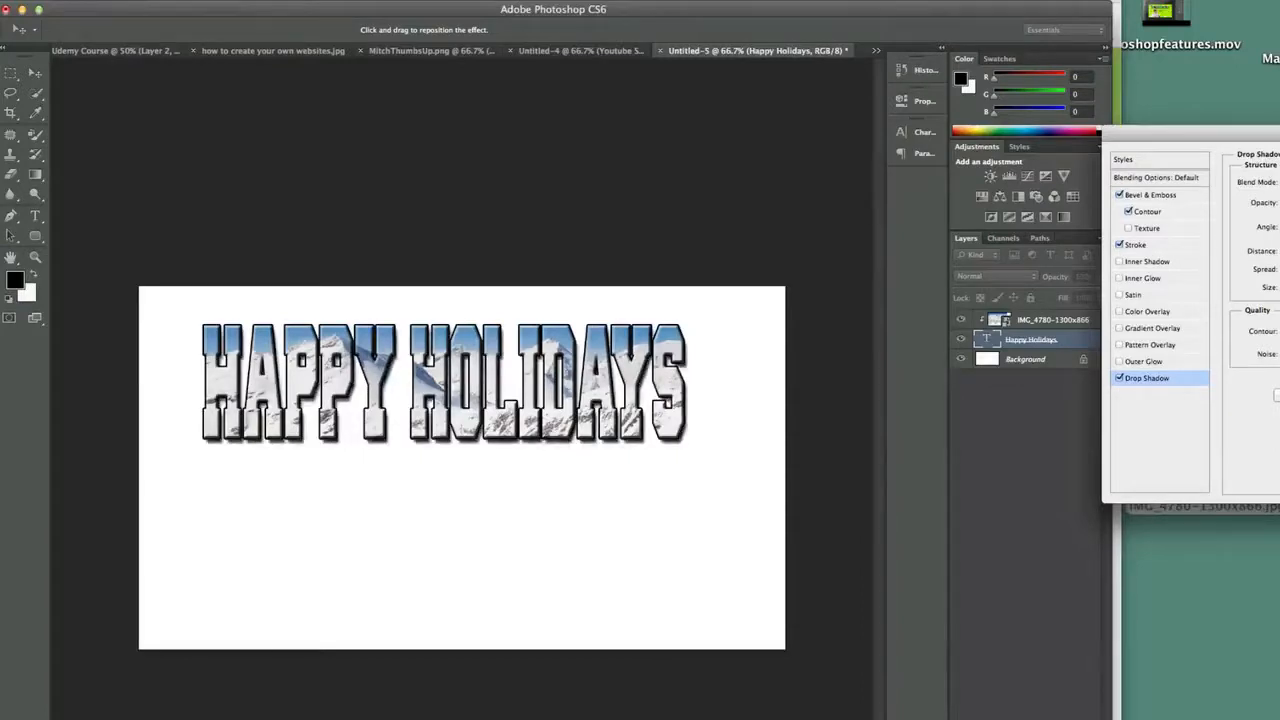
click(1279, 227)
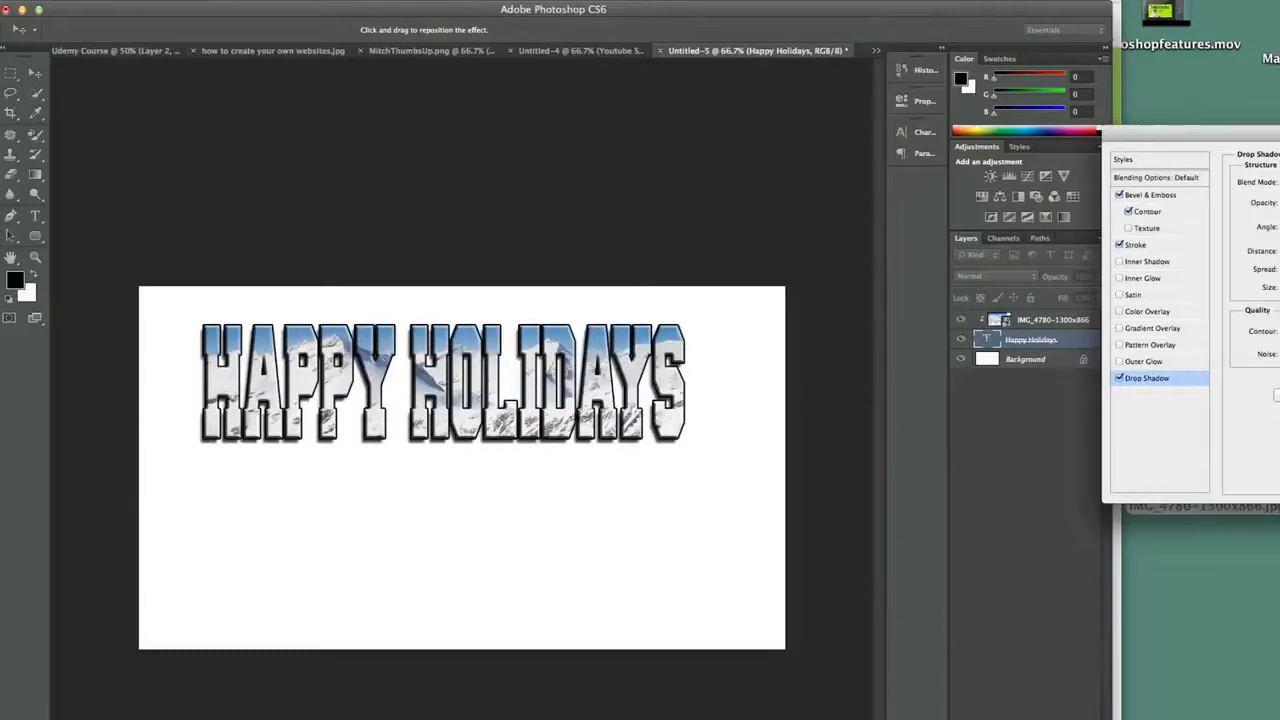
drag(1279, 251, 1279, 251)
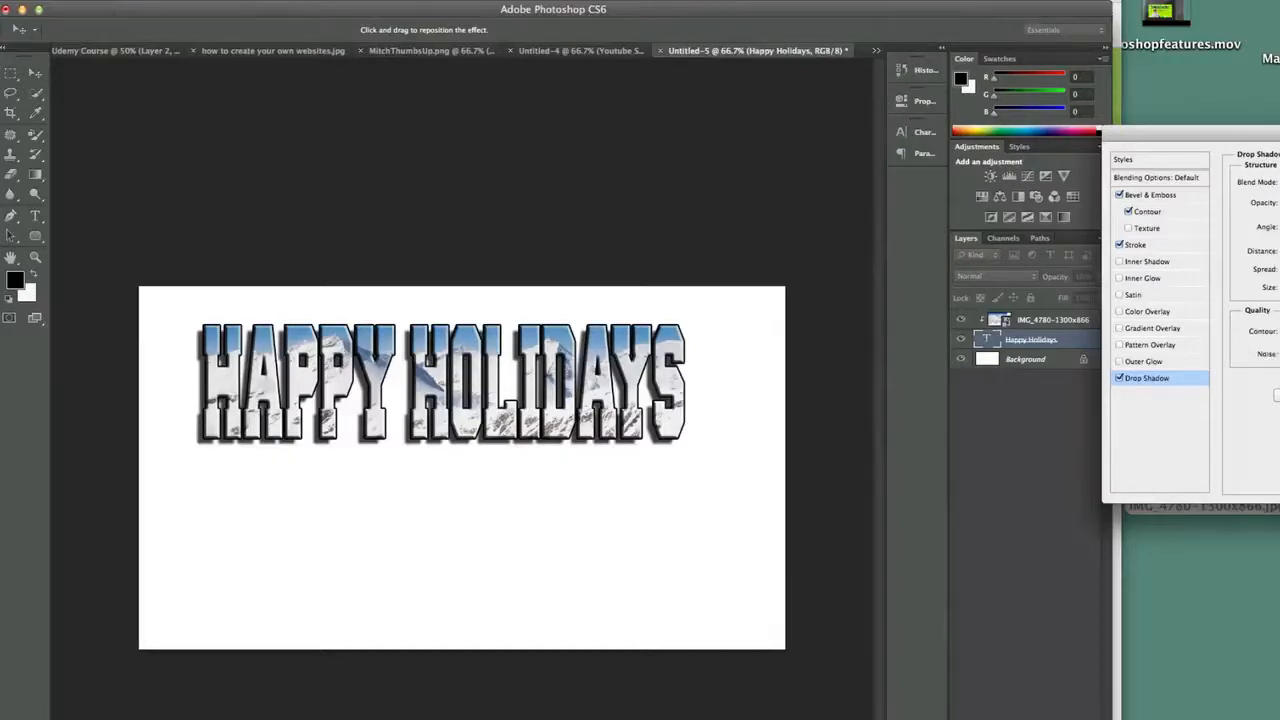
- Try Cone and several other contour presets on the drop shadow, settling on the first preset of the second row
click(1272, 331)
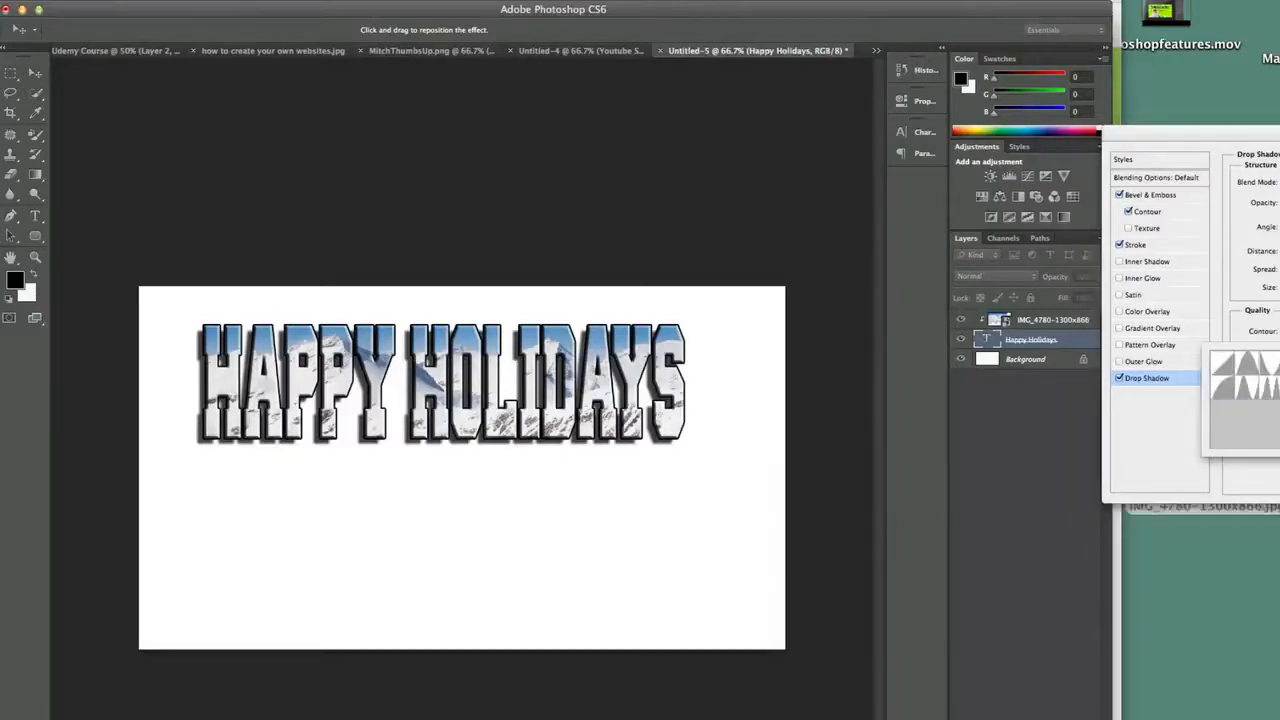
click(1248, 366)
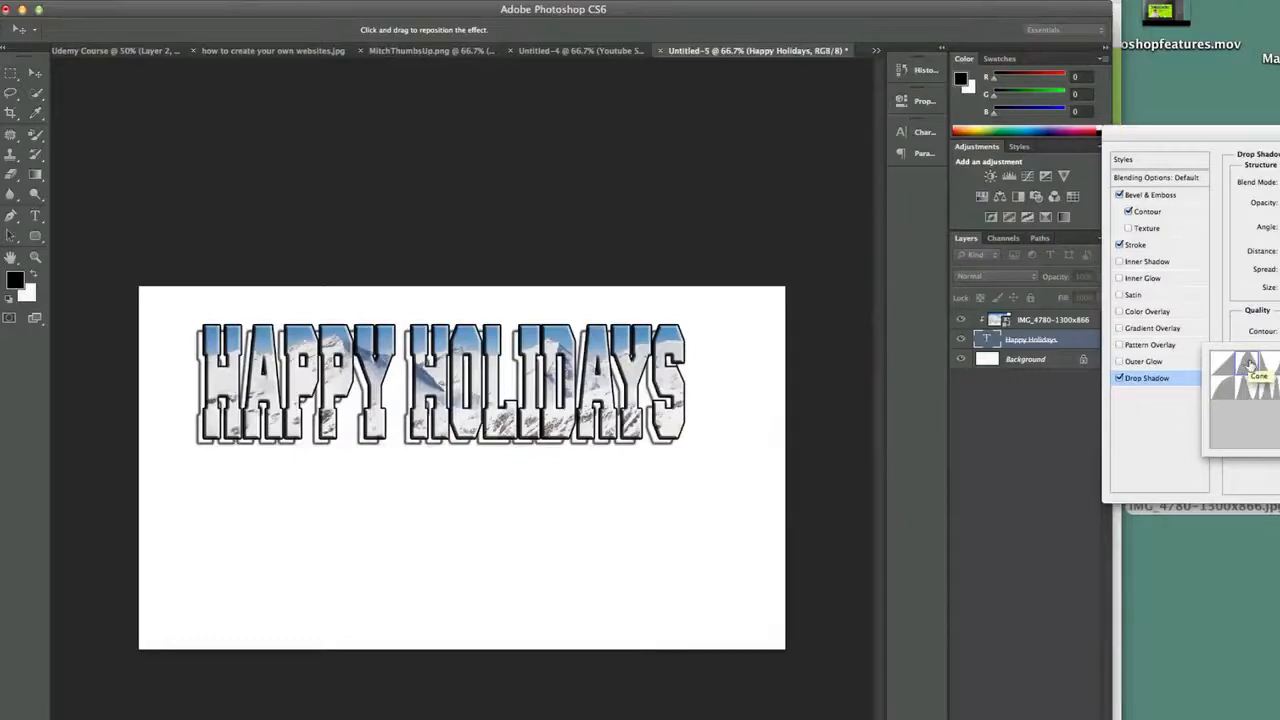
click(1273, 367)
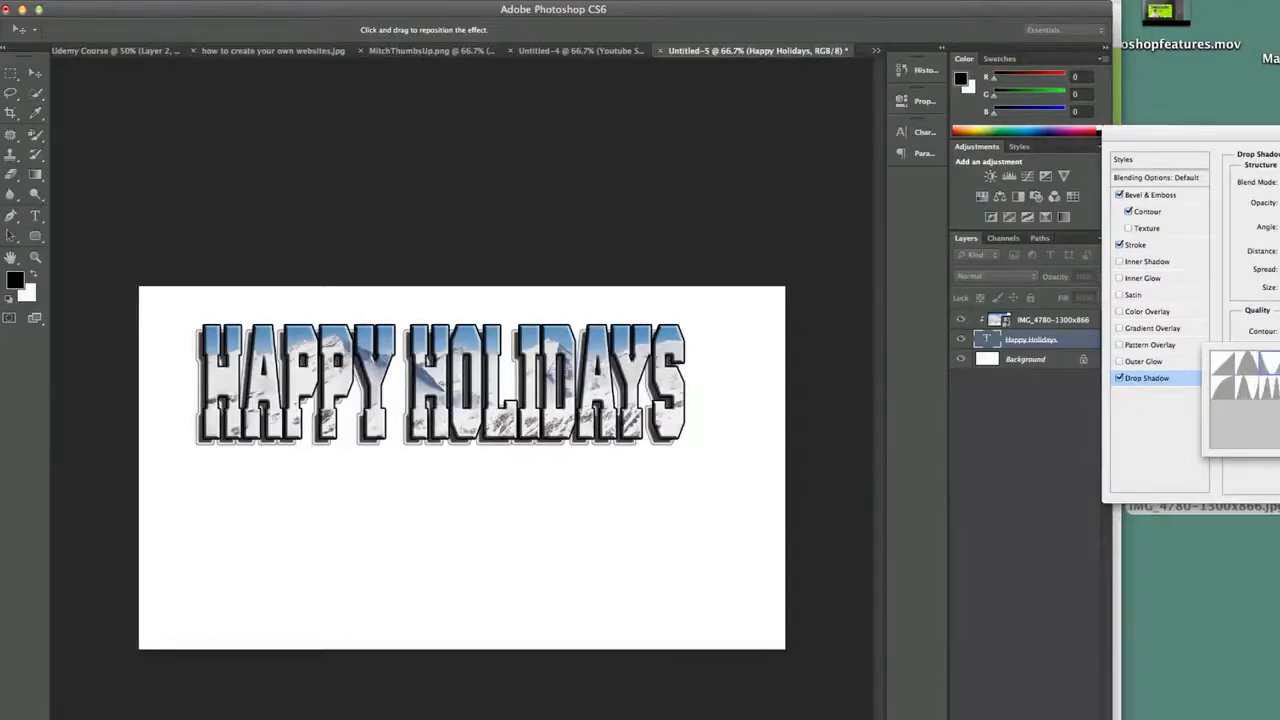
click(1279, 366)
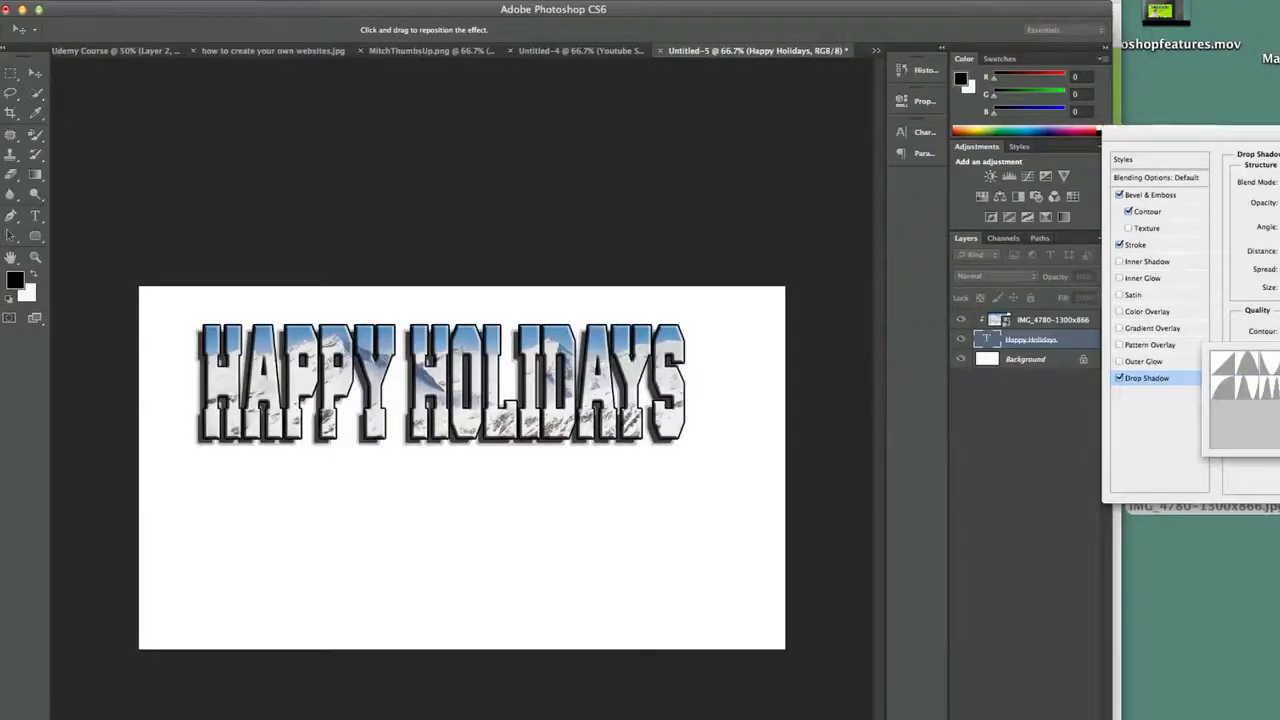
click(1279, 368)
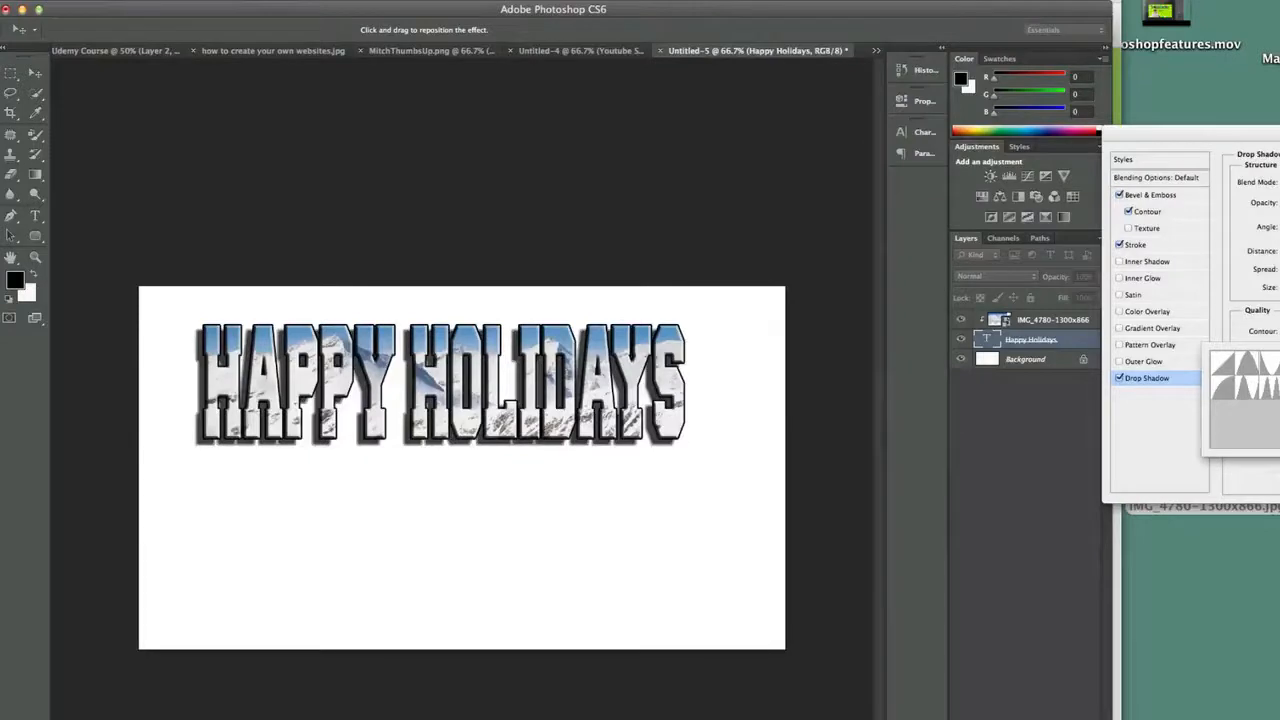
click(1279, 368)
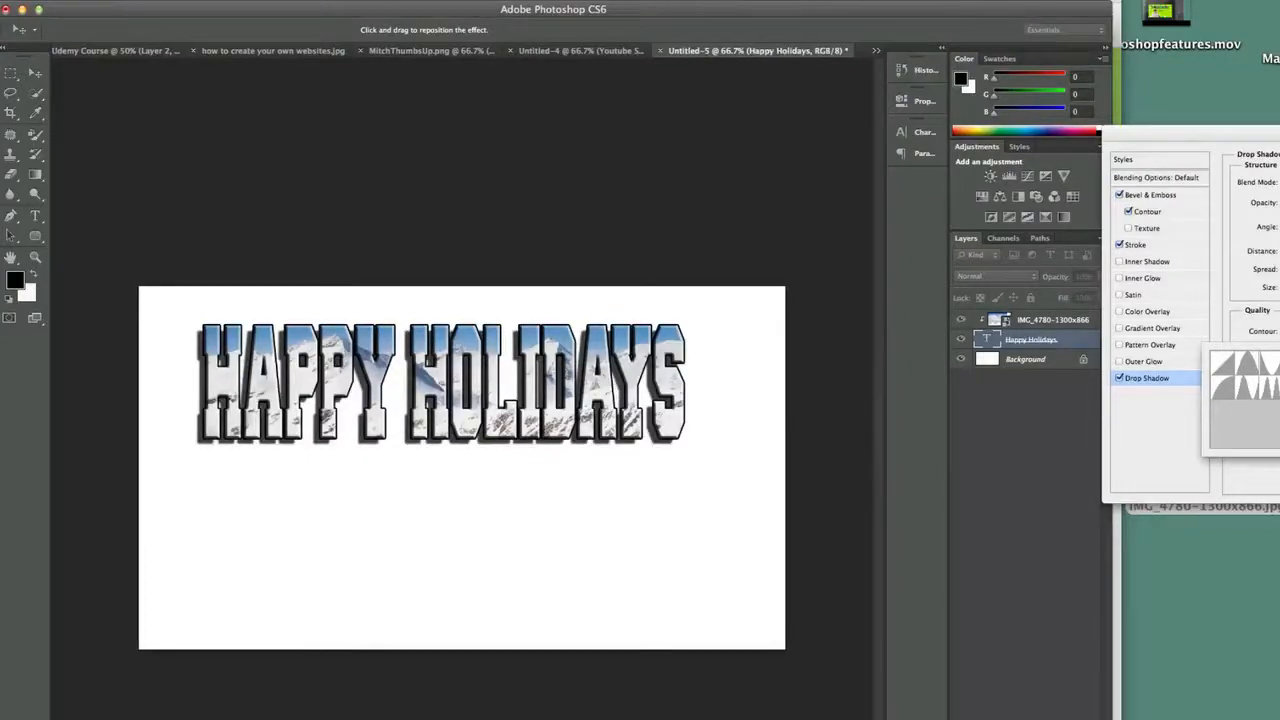
click(1224, 392)
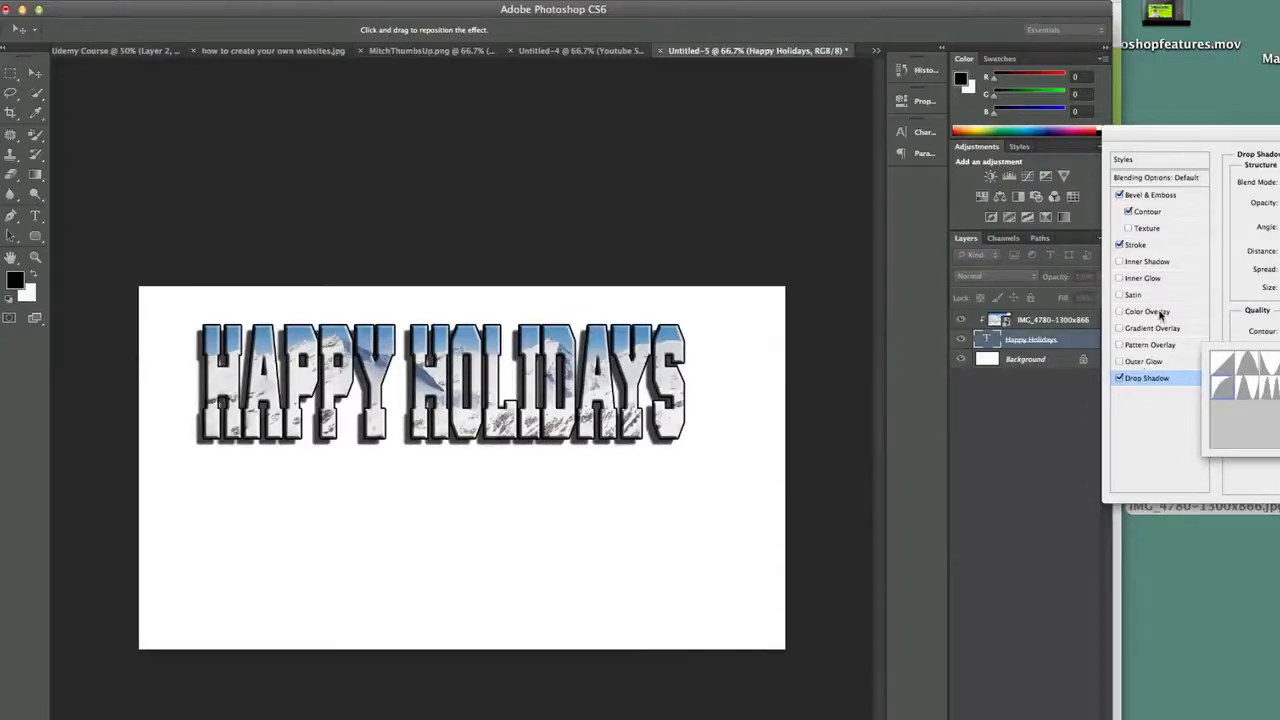
- Try the Satin effect on the Happy Holidays text
click(1120, 296)
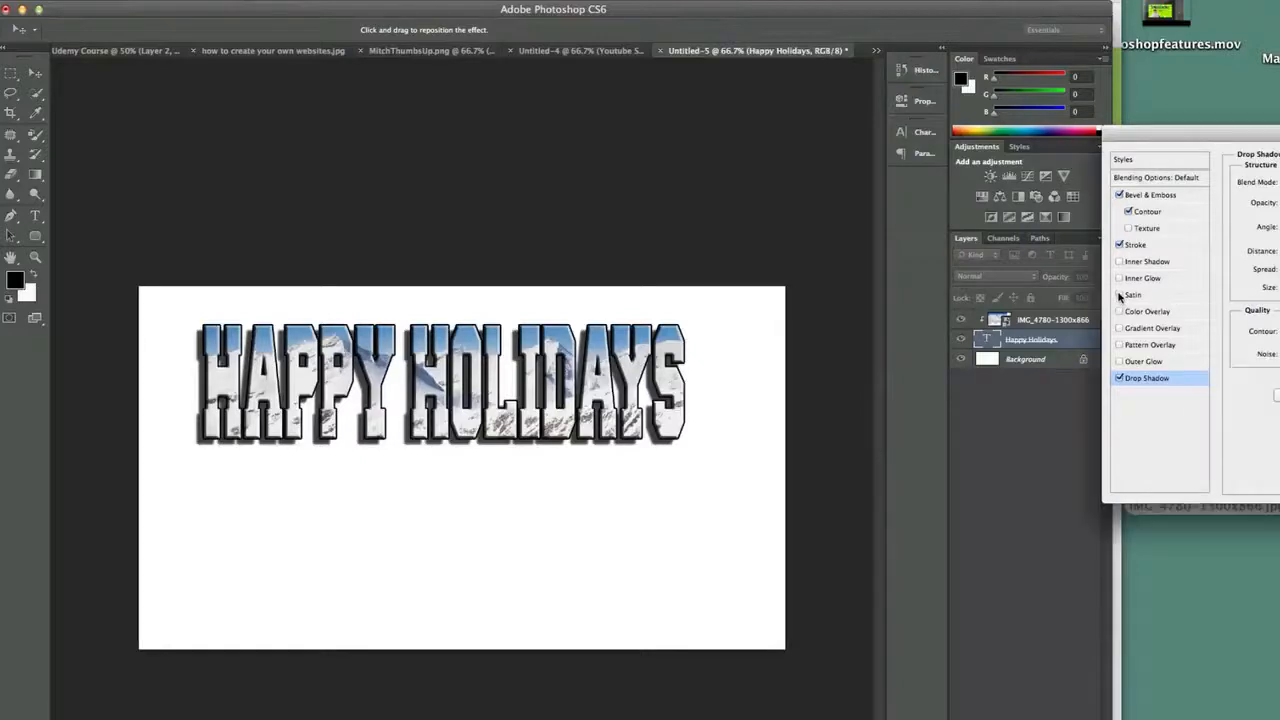
click(1120, 296)
click(1120, 296)
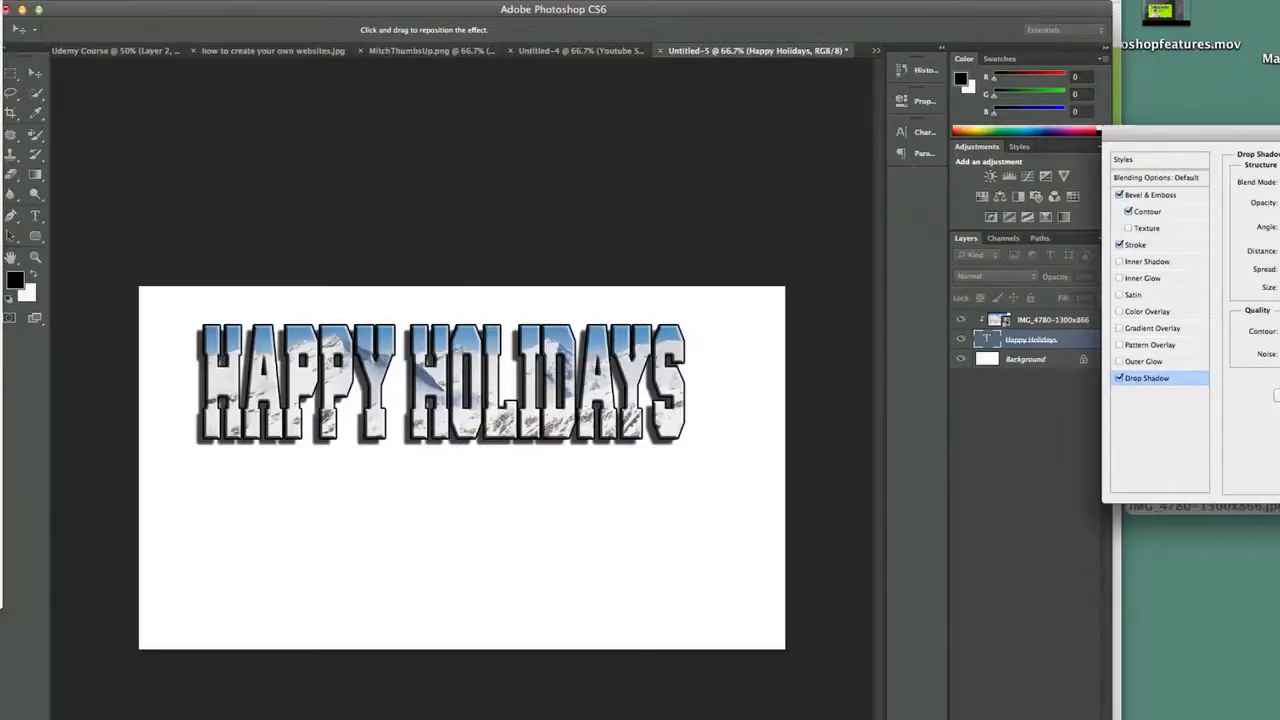
- Apply the layer style to the text and hide the Background layer so the lettering sits on transparency
key(Return)
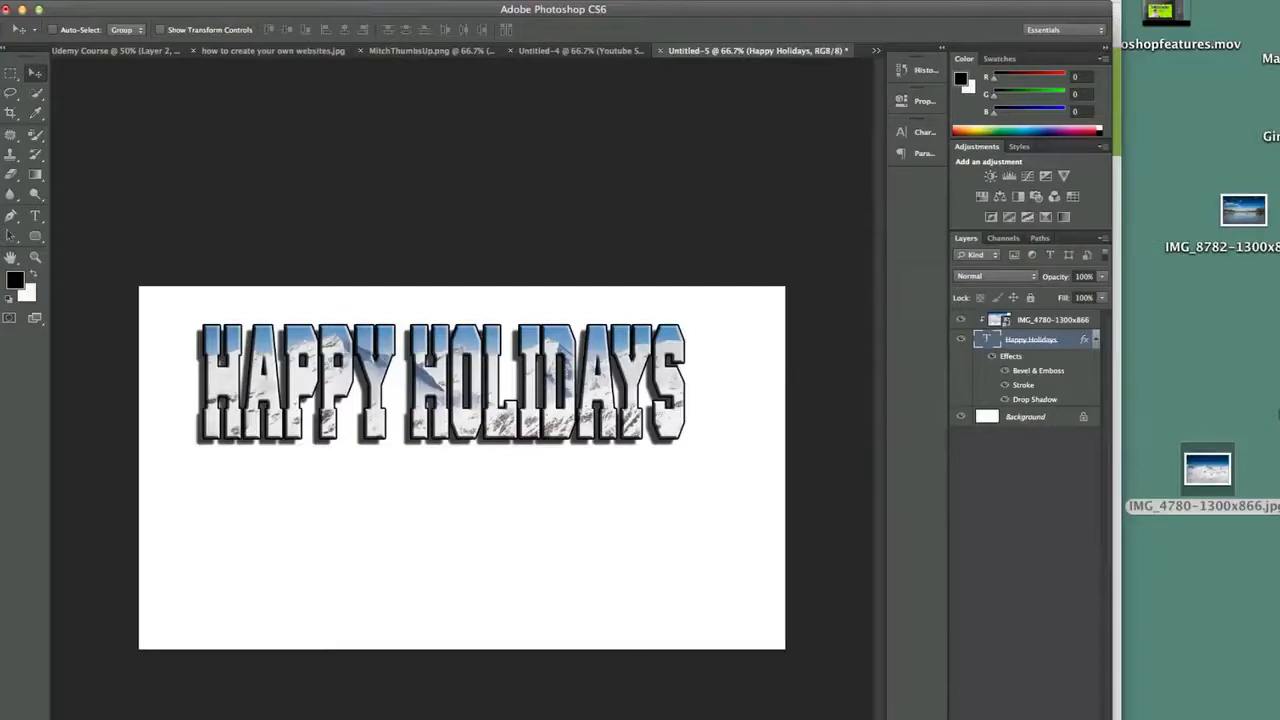
click(960, 418)
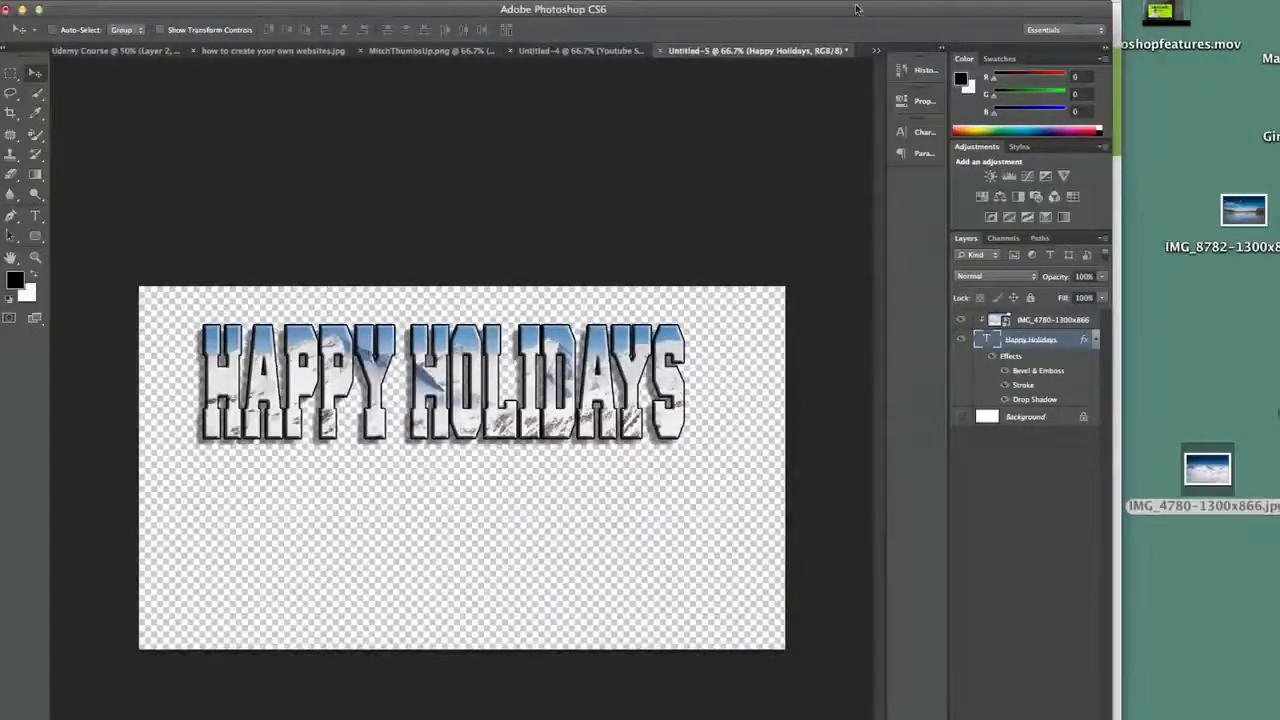
click(1160, 10)
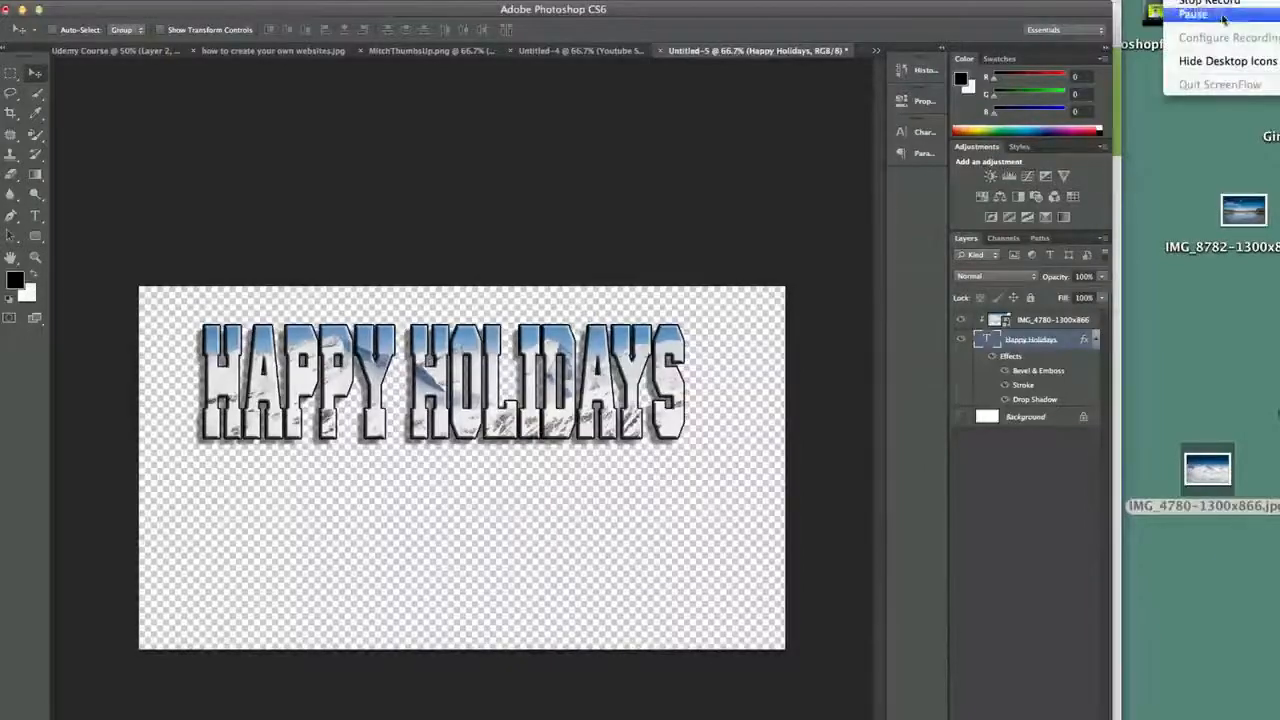